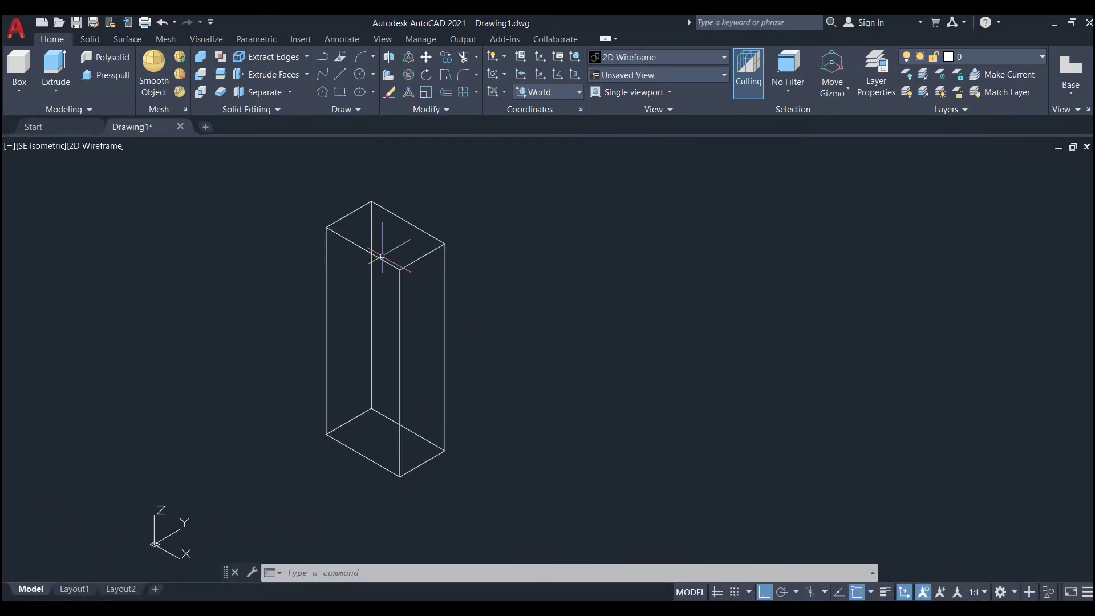
Select the tall wireframe box to display its grips, zooming in to inspect it
click(371, 251)
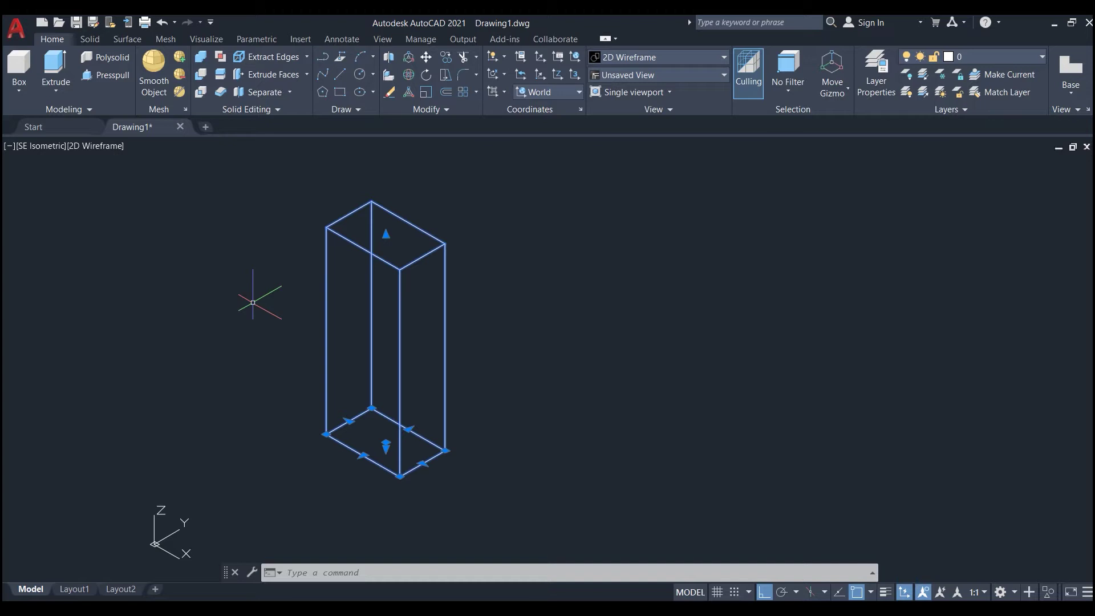
scroll(325, 469, up, 4)
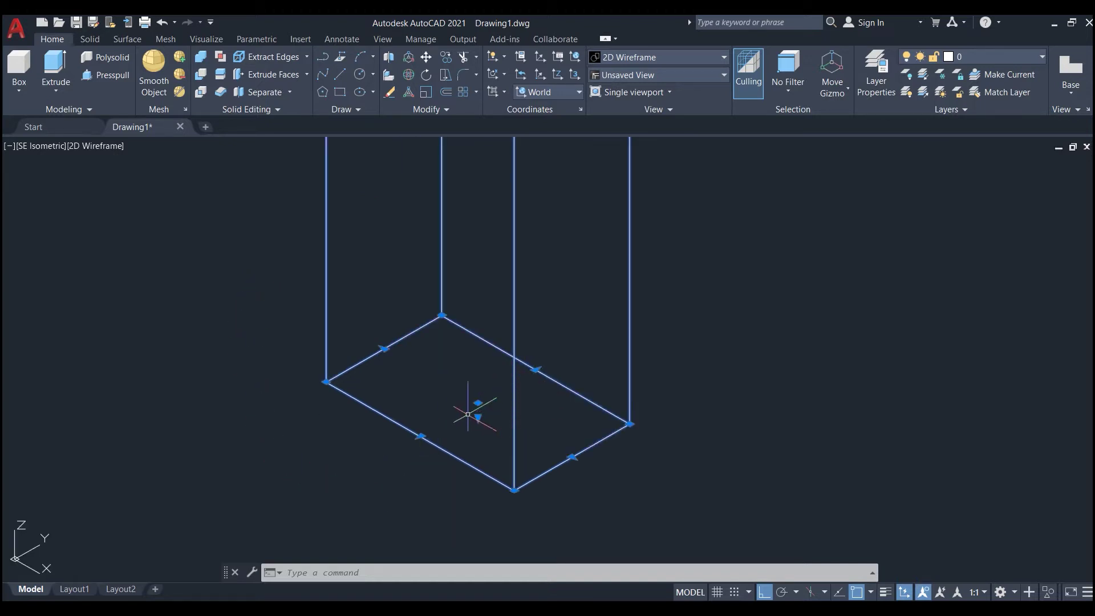
scroll(467, 414, up, 2)
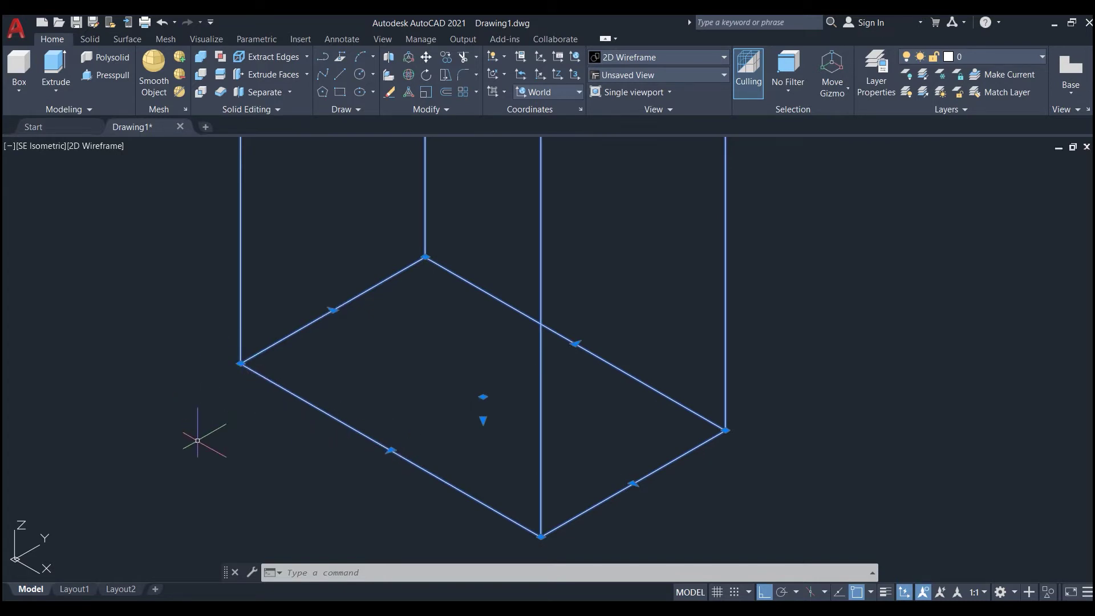
scroll(196, 442, down, 3)
scroll(331, 501, down, 2)
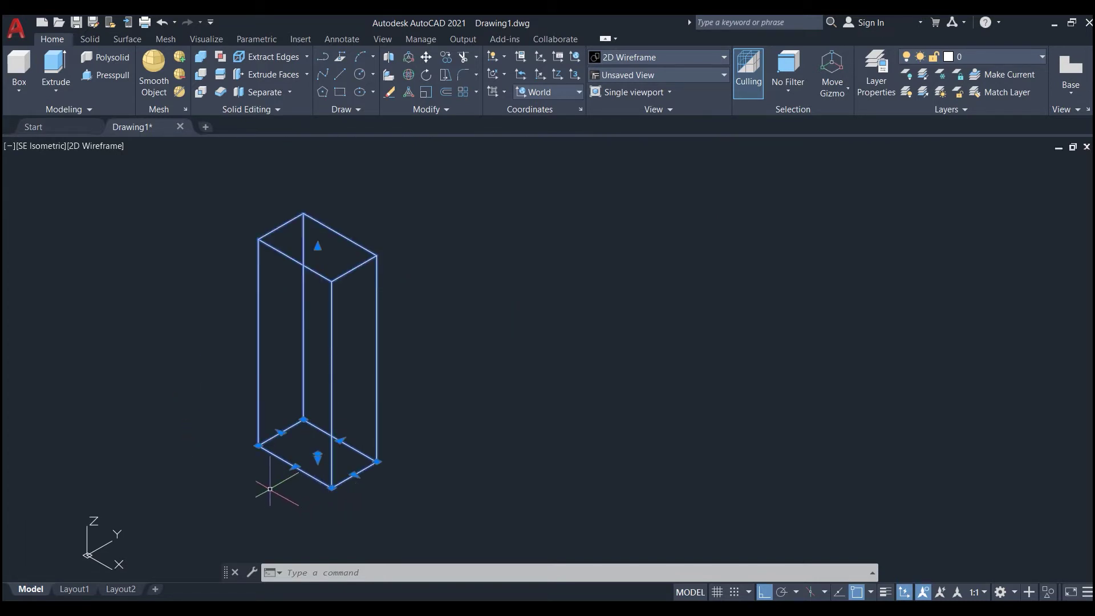
scroll(266, 482, up, 2)
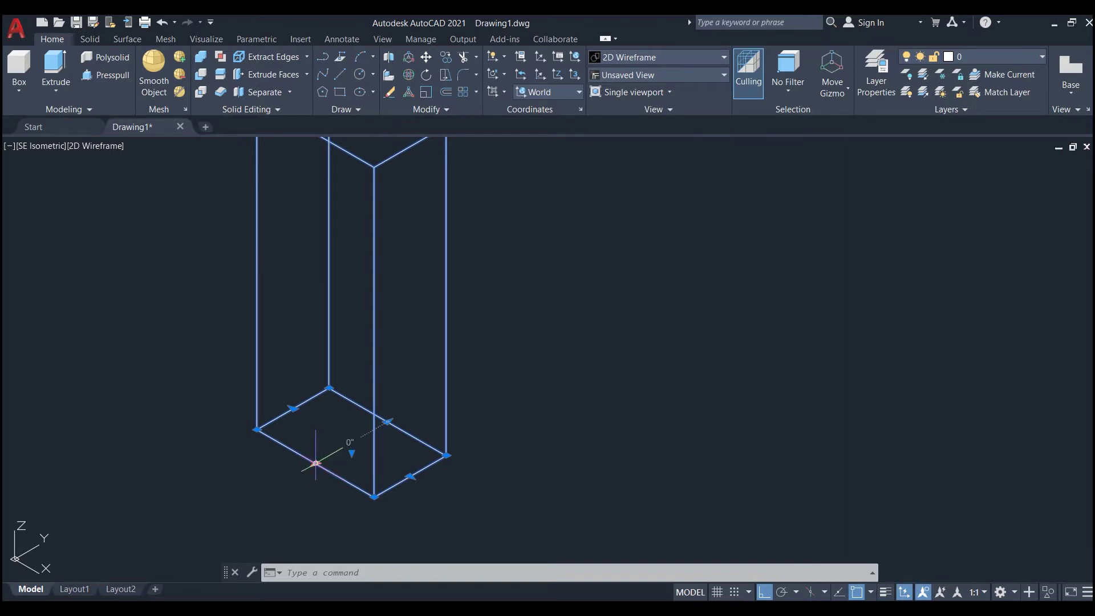
After cancelling a stray grip edit, drag the tall box's top-face grip downward
click(315, 463)
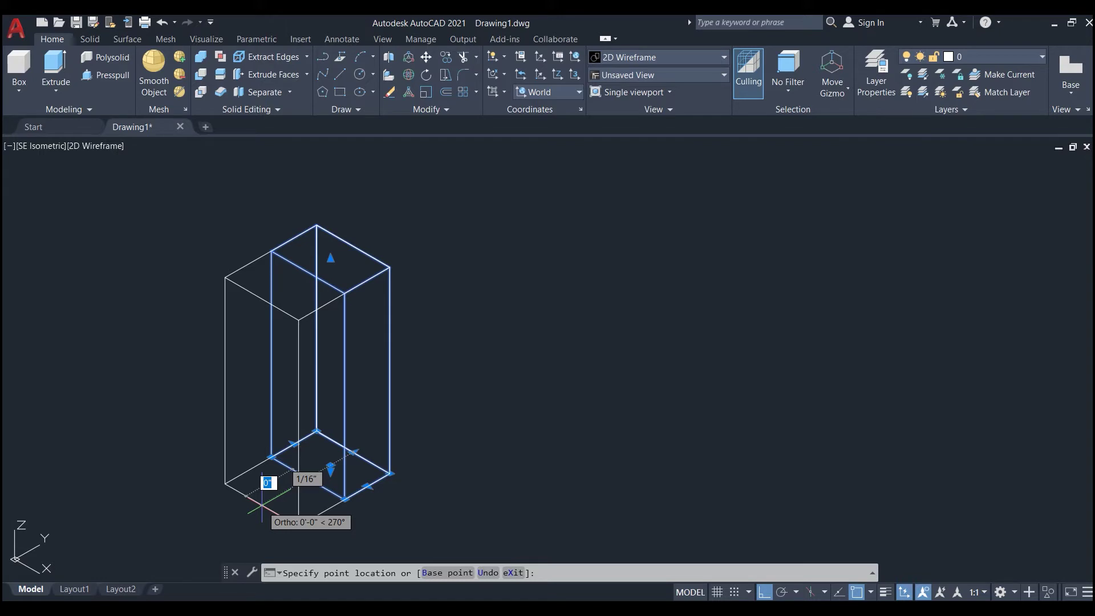
key(Escape)
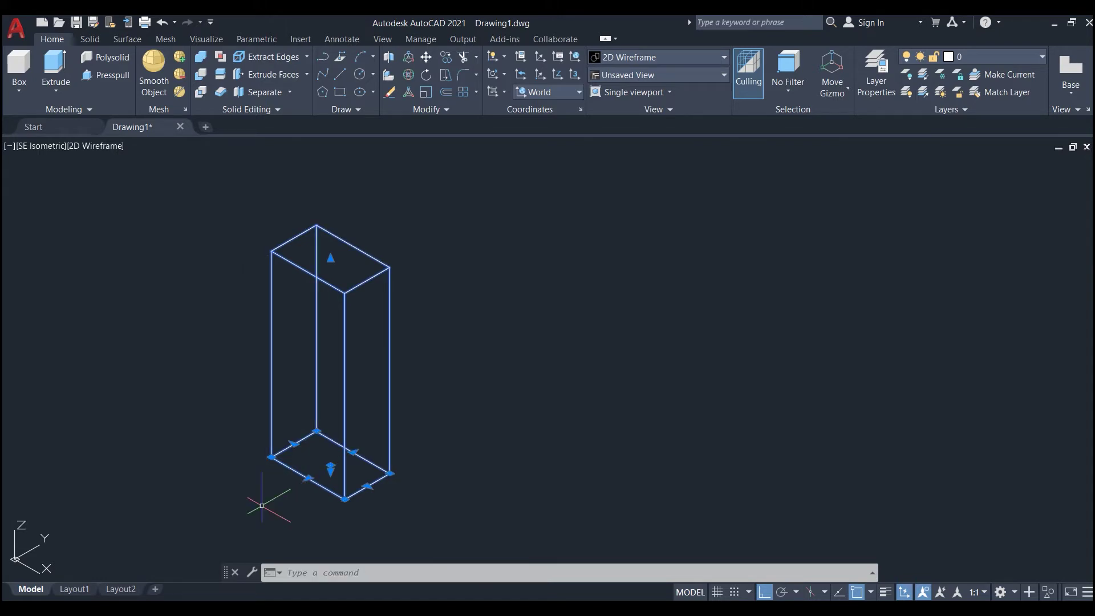
scroll(308, 317, up, 4)
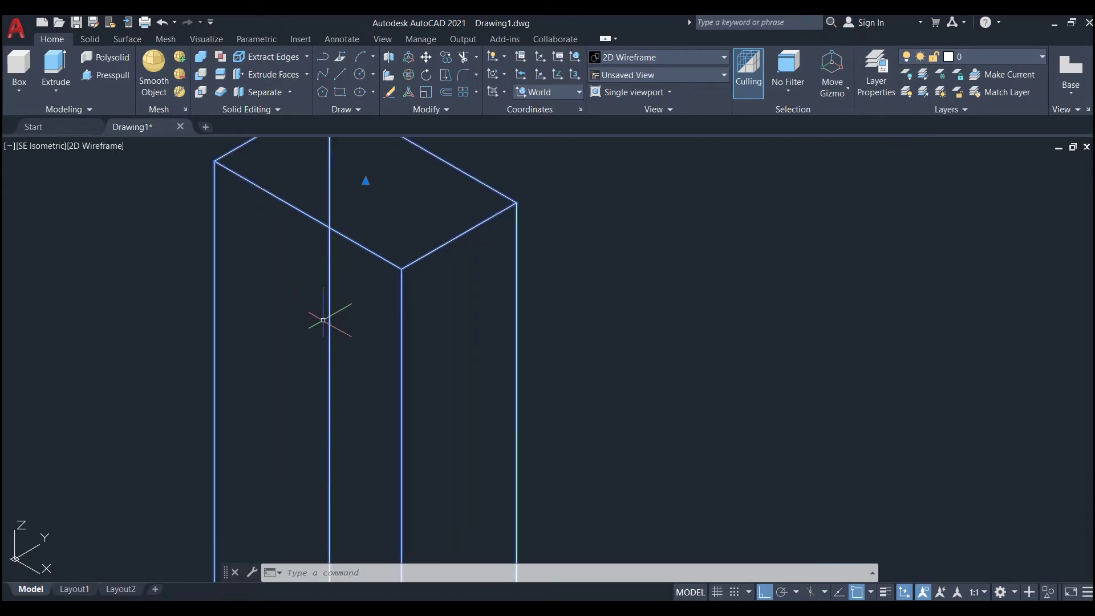
scroll(323, 422, down, 2)
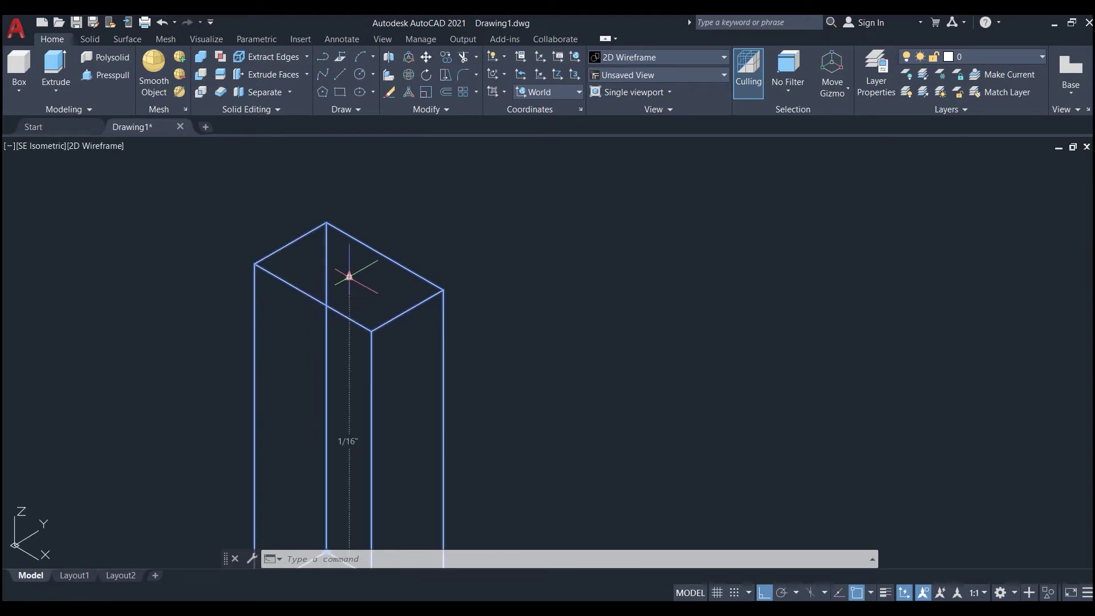
click(349, 276)
scroll(354, 279, down, 2)
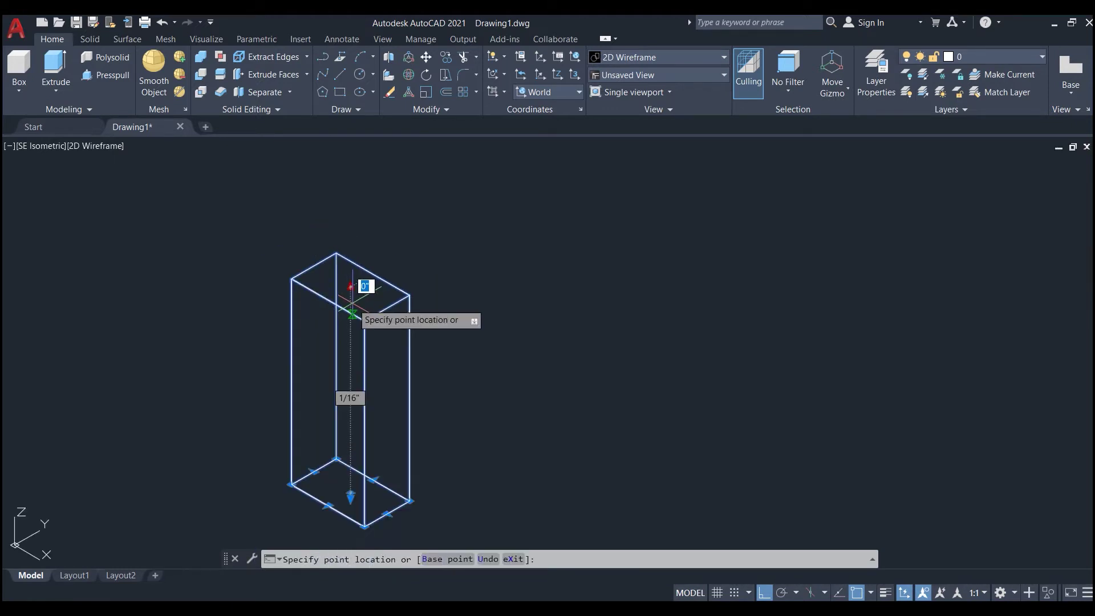
click(350, 418)
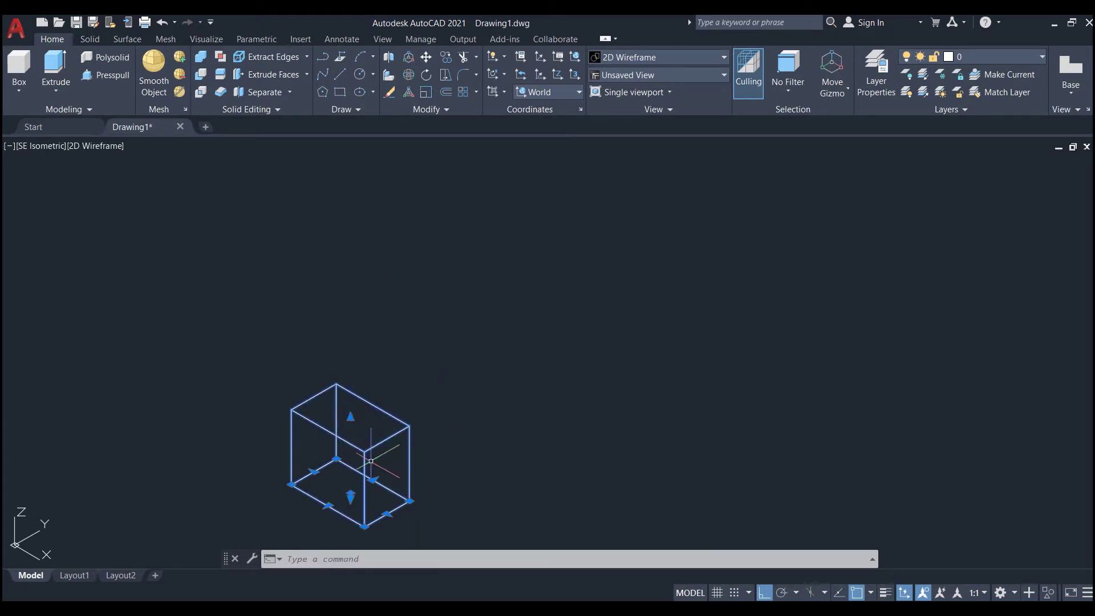
Stretch the box's top-face grip upward to a new, taller height
scroll(396, 450, down, 2)
scroll(436, 310, up, 1)
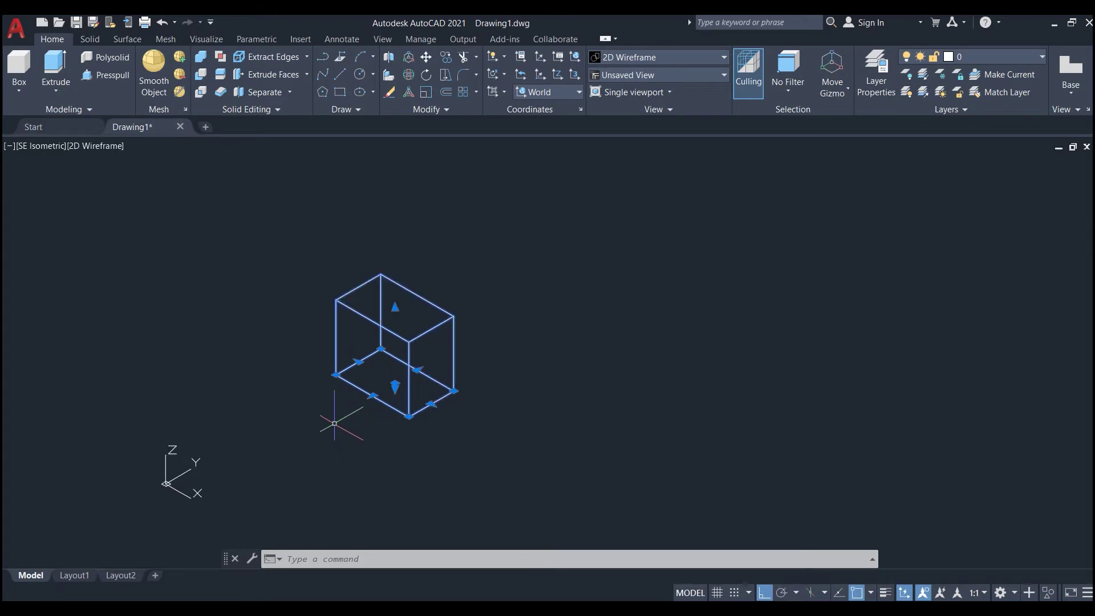
scroll(330, 428, up, 2)
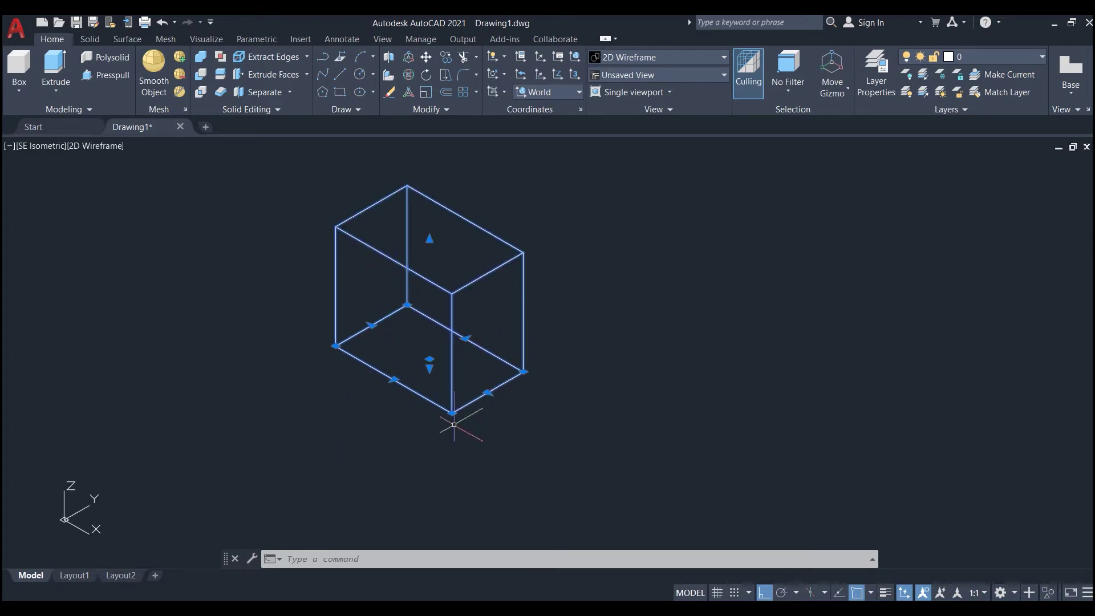
scroll(513, 377, up, 3)
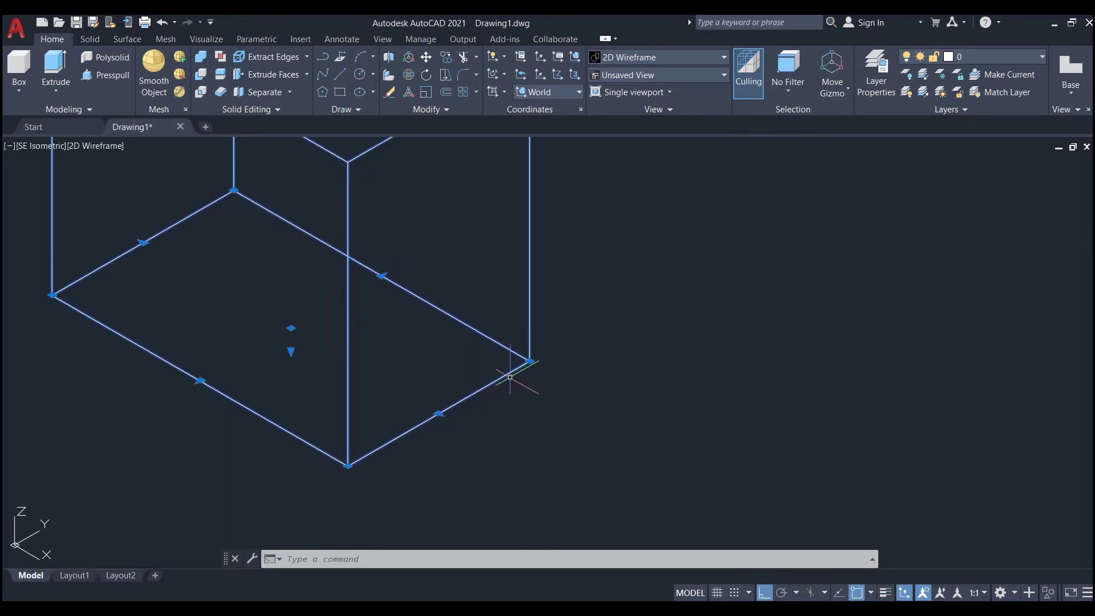
click(291, 351)
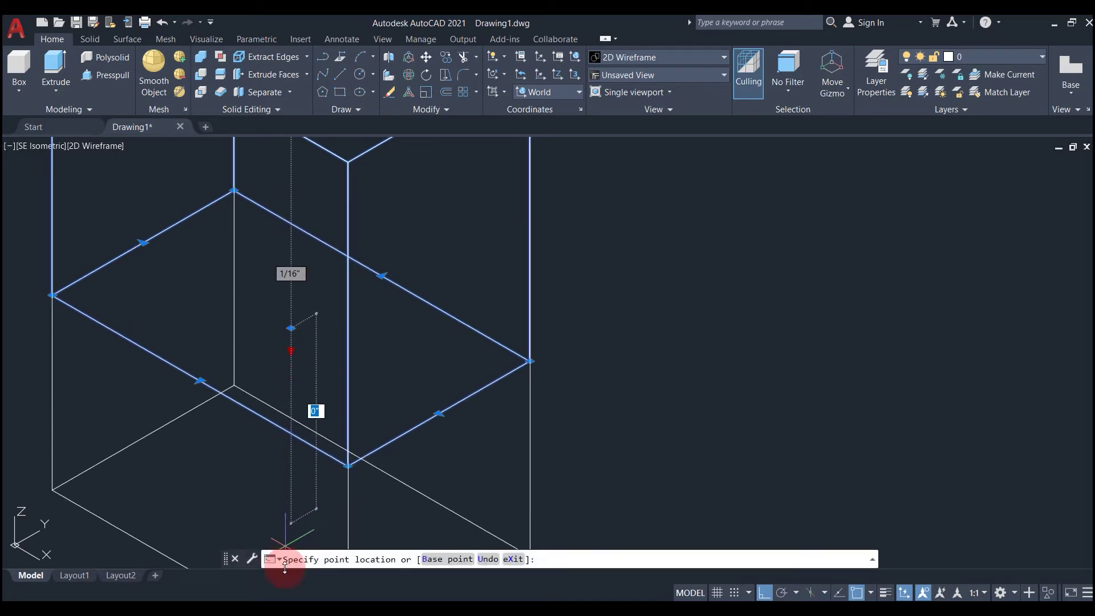
scroll(273, 399, down, 3)
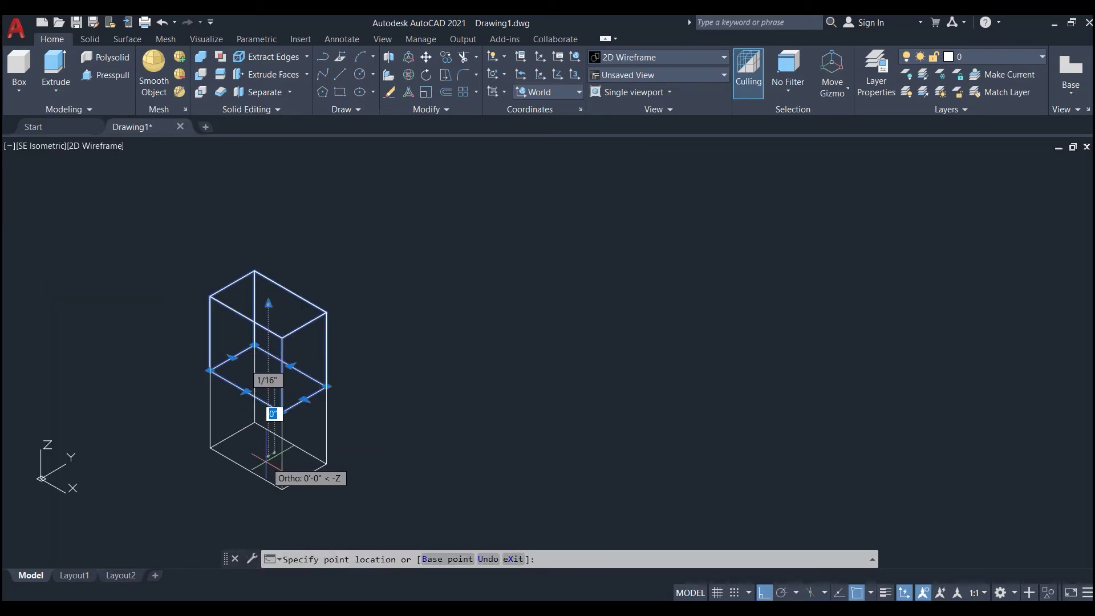
click(303, 307)
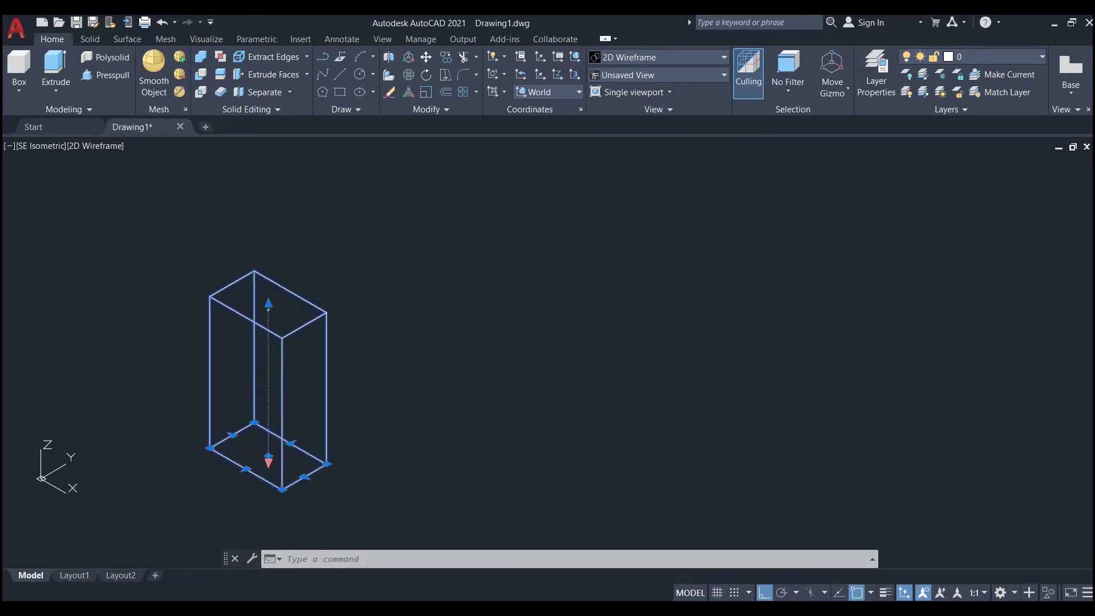
Move the bottom-face centre grip upward to raise the base and shorten the box
click(268, 457)
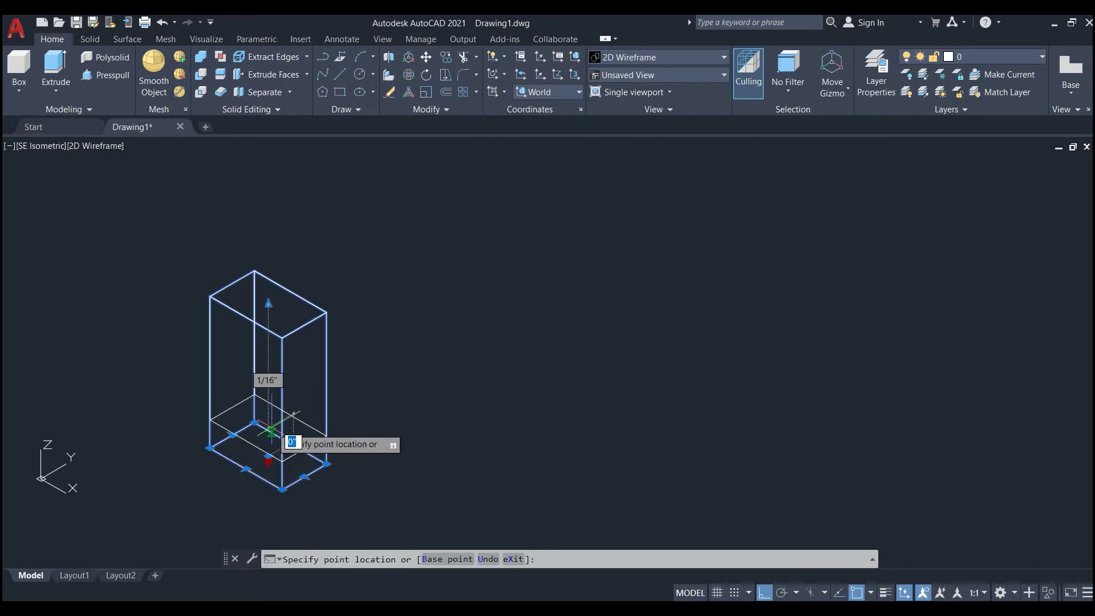
click(270, 372)
scroll(219, 358, up, 2)
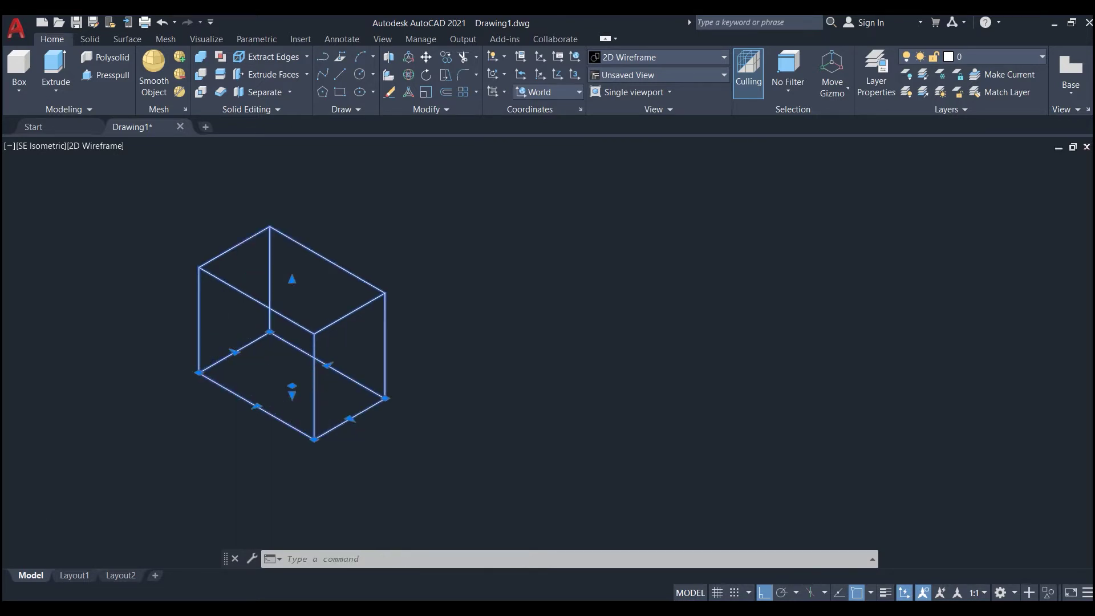
scroll(228, 346, up, 2)
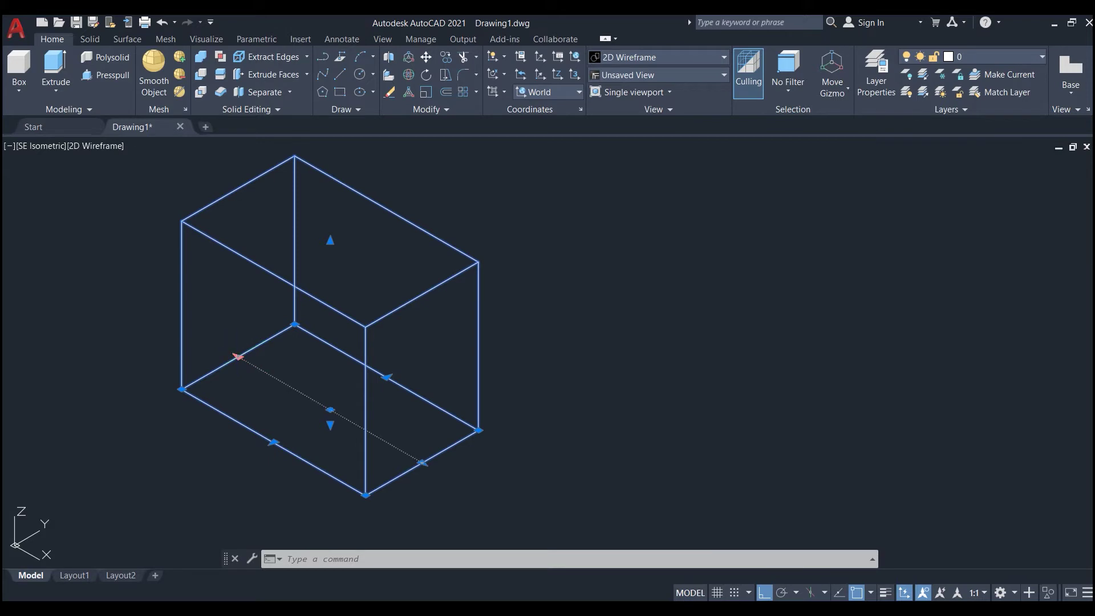
Pull the left and right face grips outward into a wide, low box, then deselect
click(238, 356)
click(126, 292)
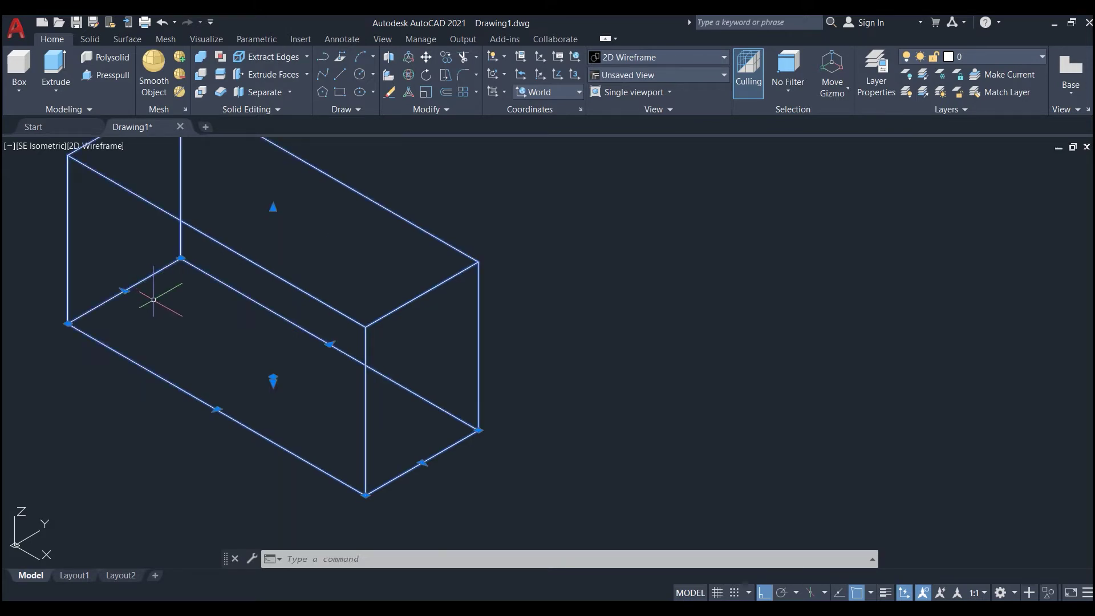
scroll(234, 463, down, 2)
scroll(232, 468, down, 1)
scroll(228, 456, up, 3)
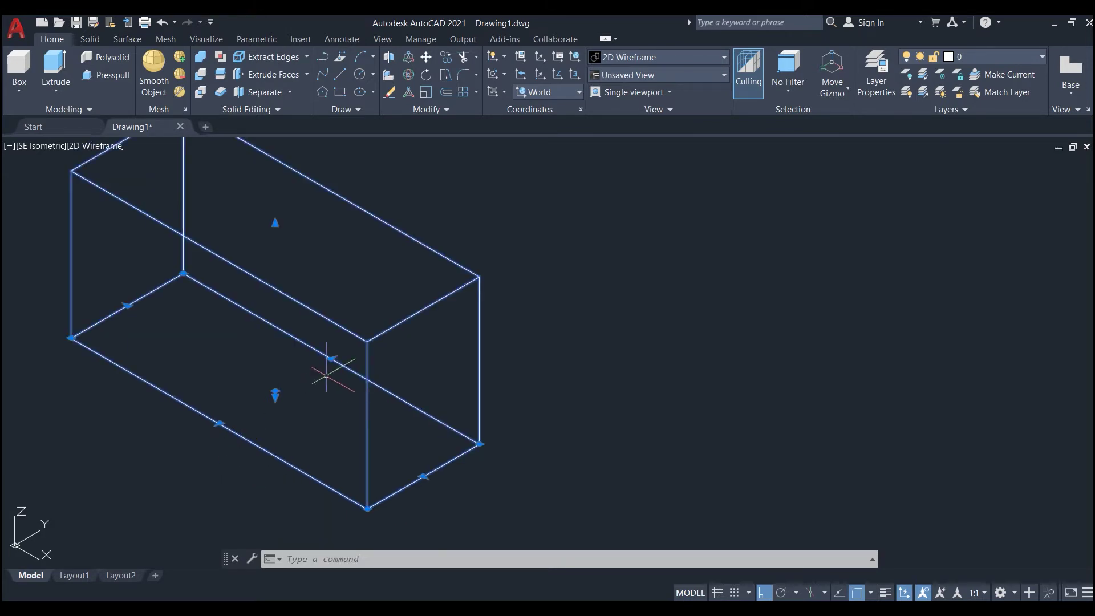
click(331, 358)
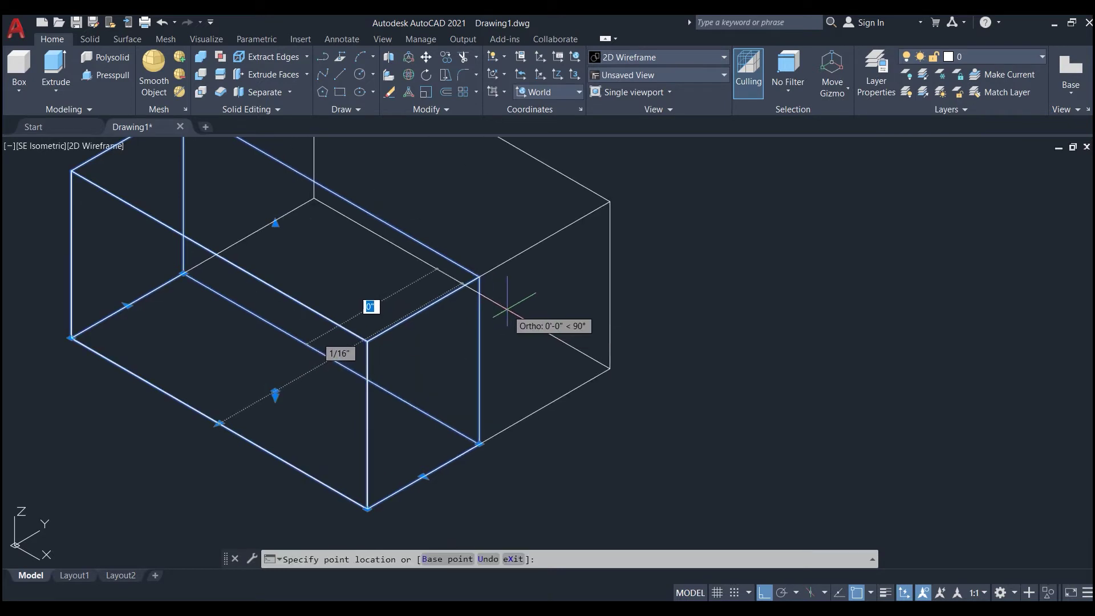
click(501, 301)
scroll(413, 408, down, 3)
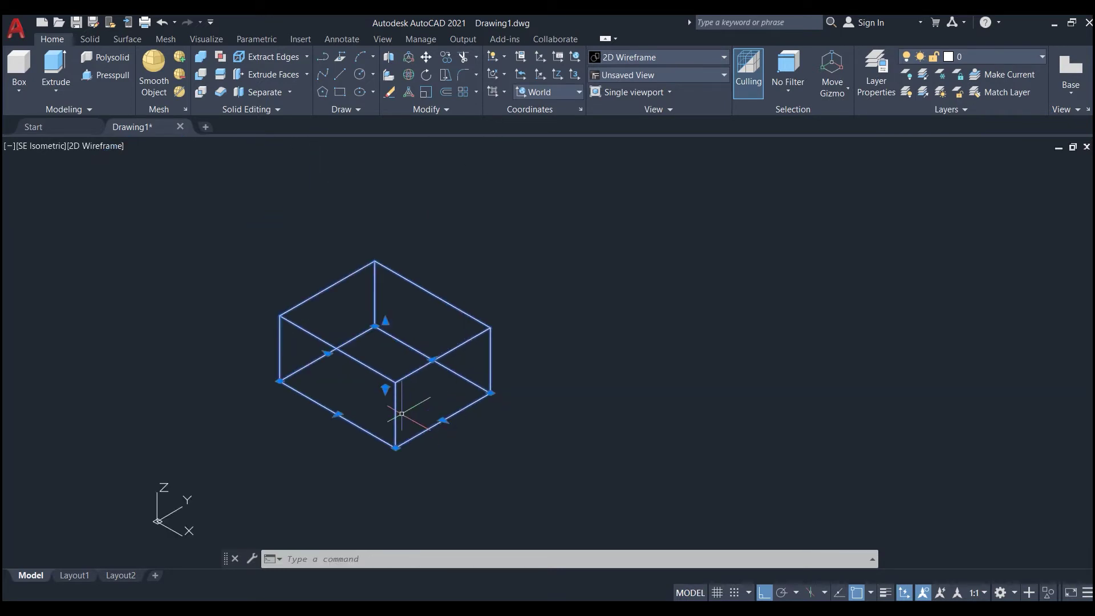
key(Escape)
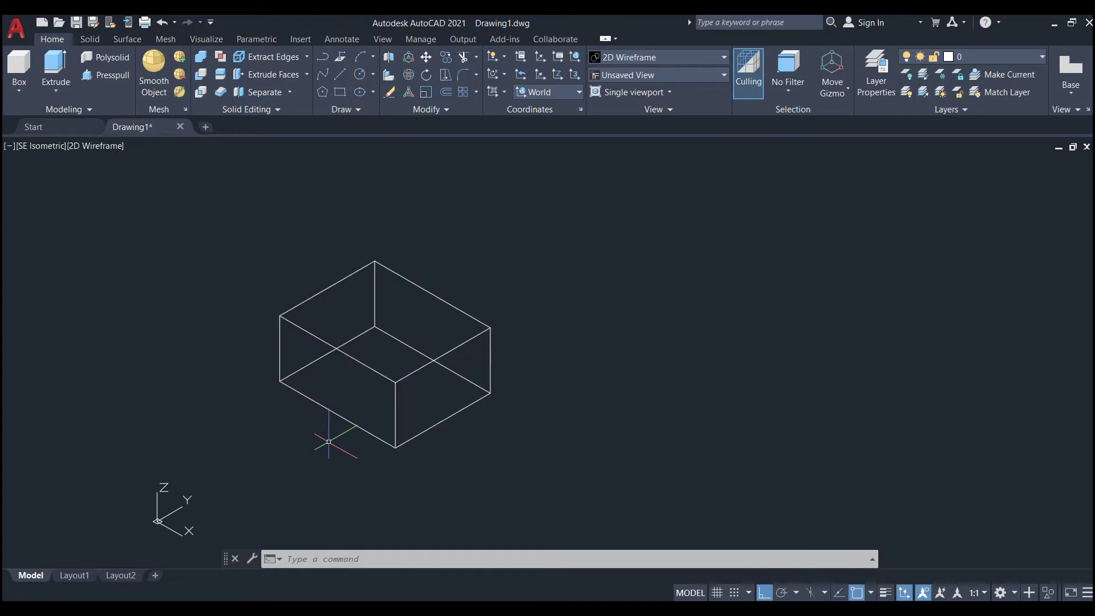
Select the flat rectangular box and delete it
click(571, 229)
click(269, 450)
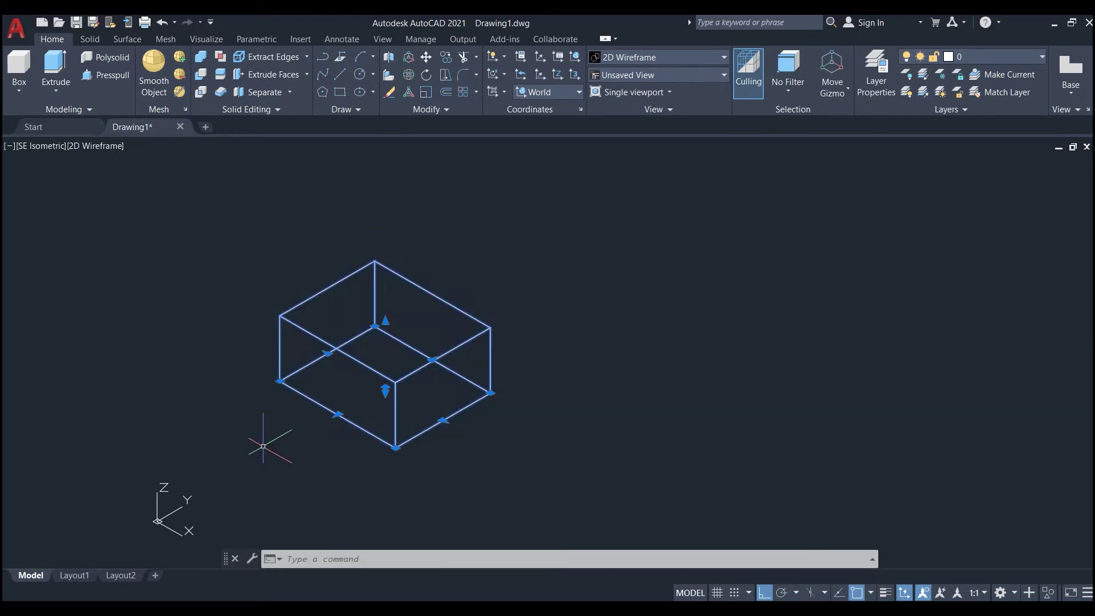
key(Escape)
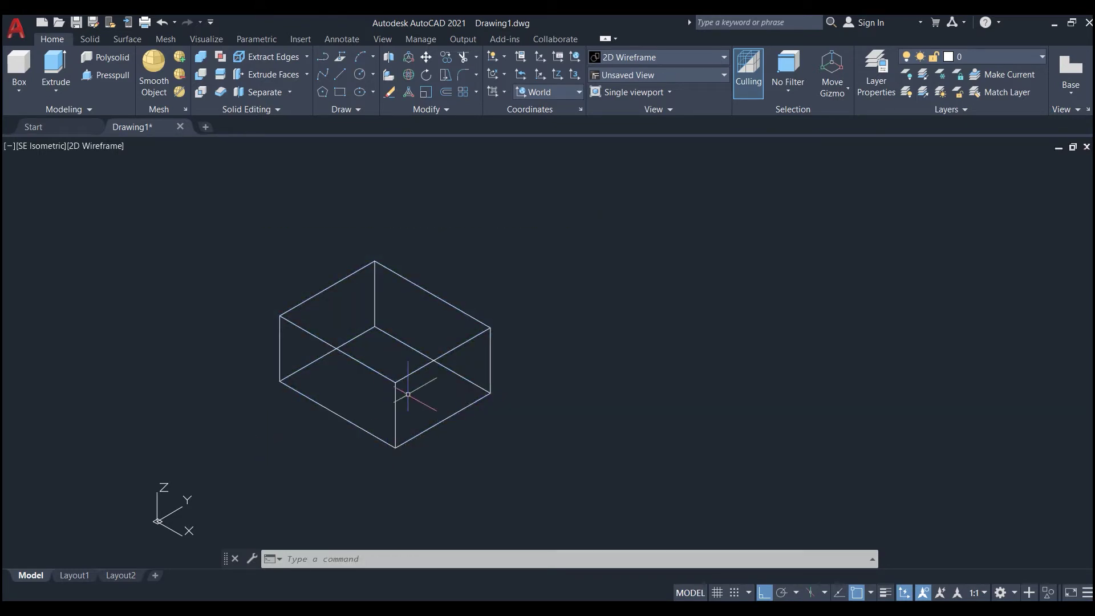
mouse_move(395, 380)
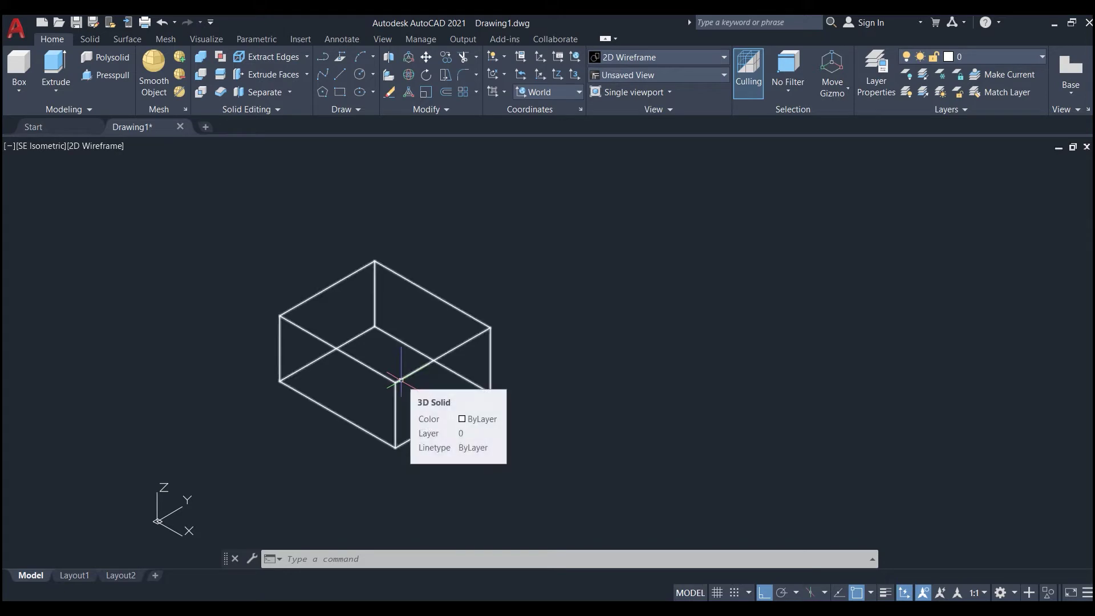
click(401, 379)
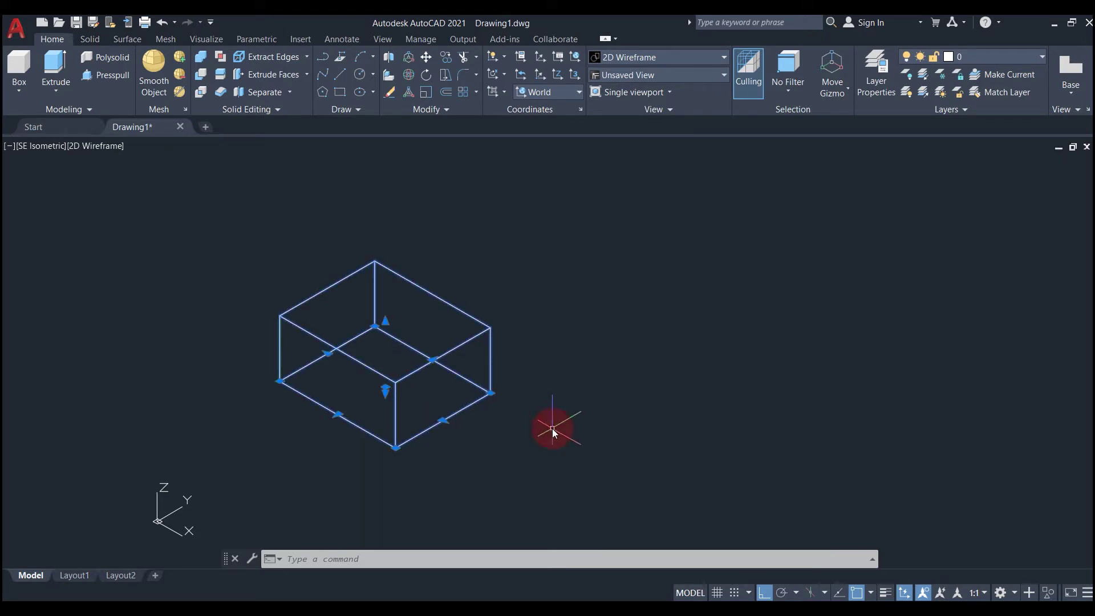
key(Delete)
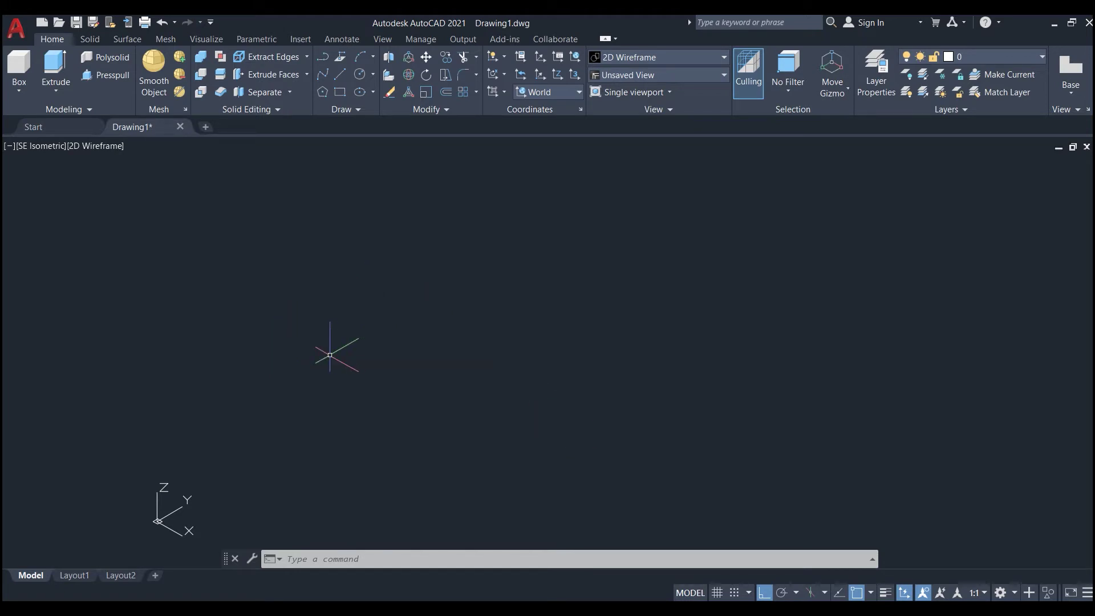
Start the Box command from the Home tab's Modeling panel
click(27, 69)
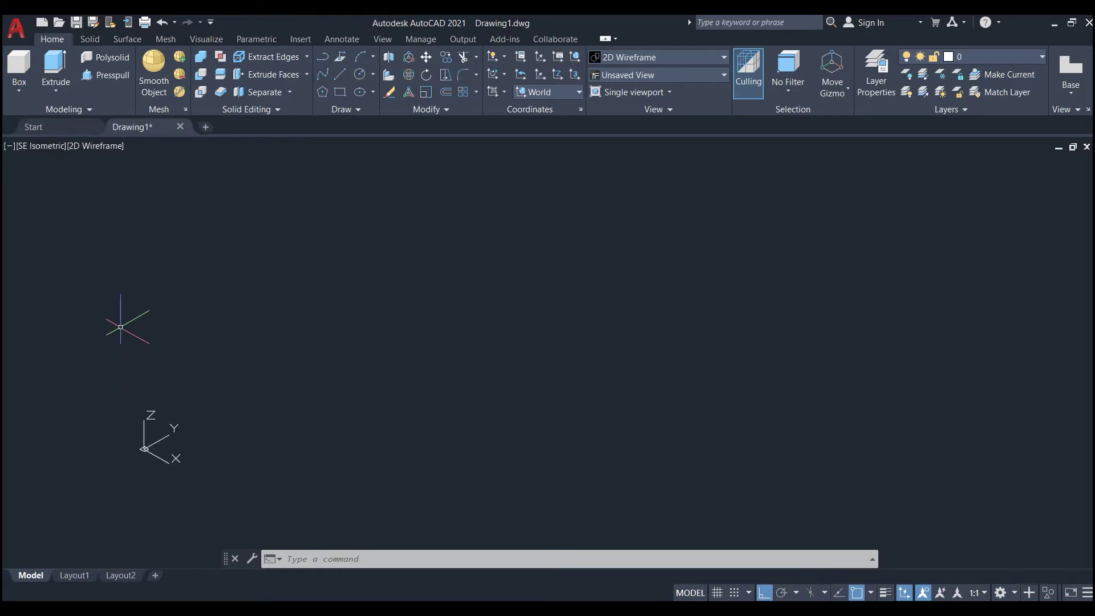
scroll(187, 359, up, 4)
click(21, 76)
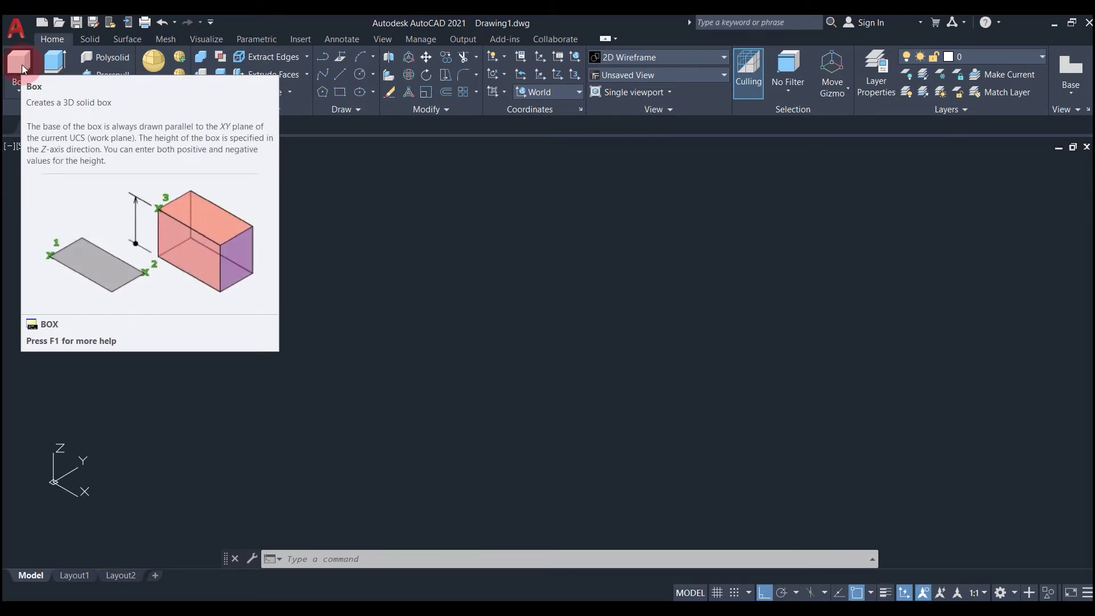
click(22, 70)
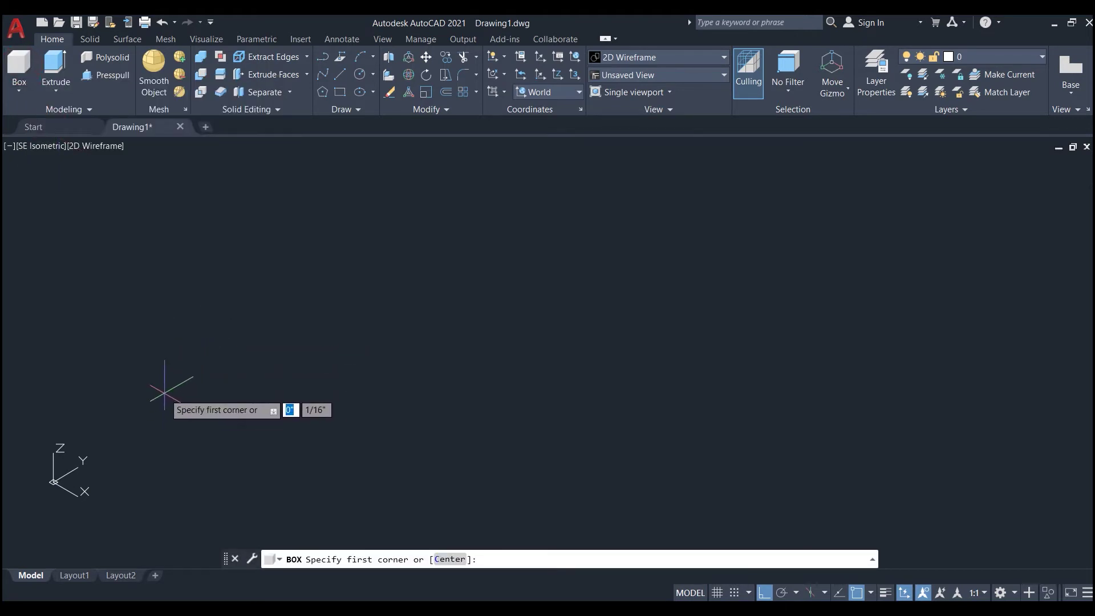
Place the box's first base corner in the lower-left and attempt the Cube option
click(153, 428)
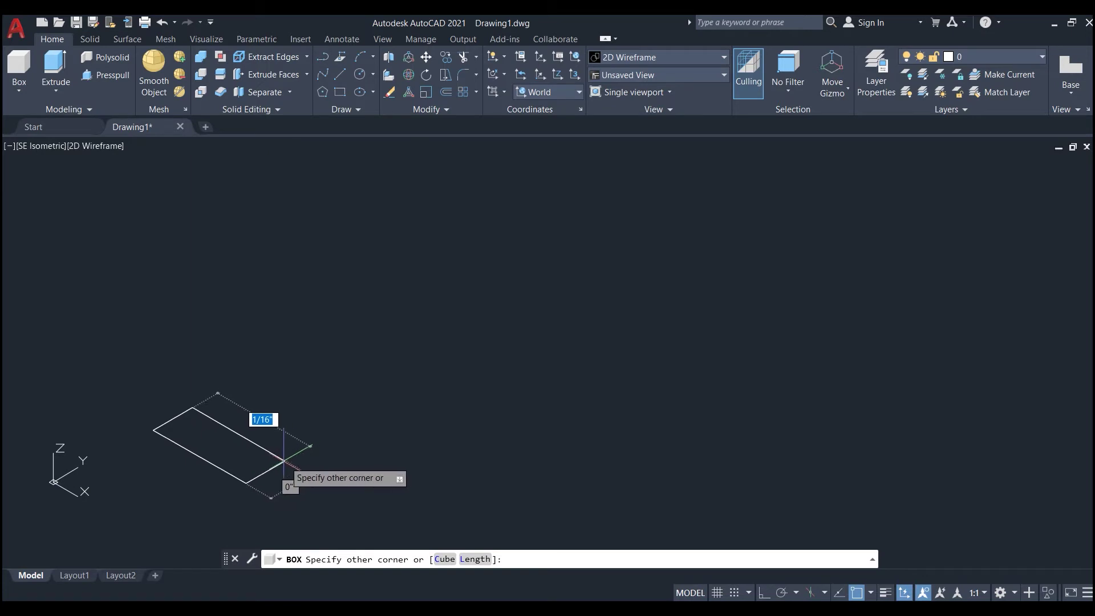
click(438, 562)
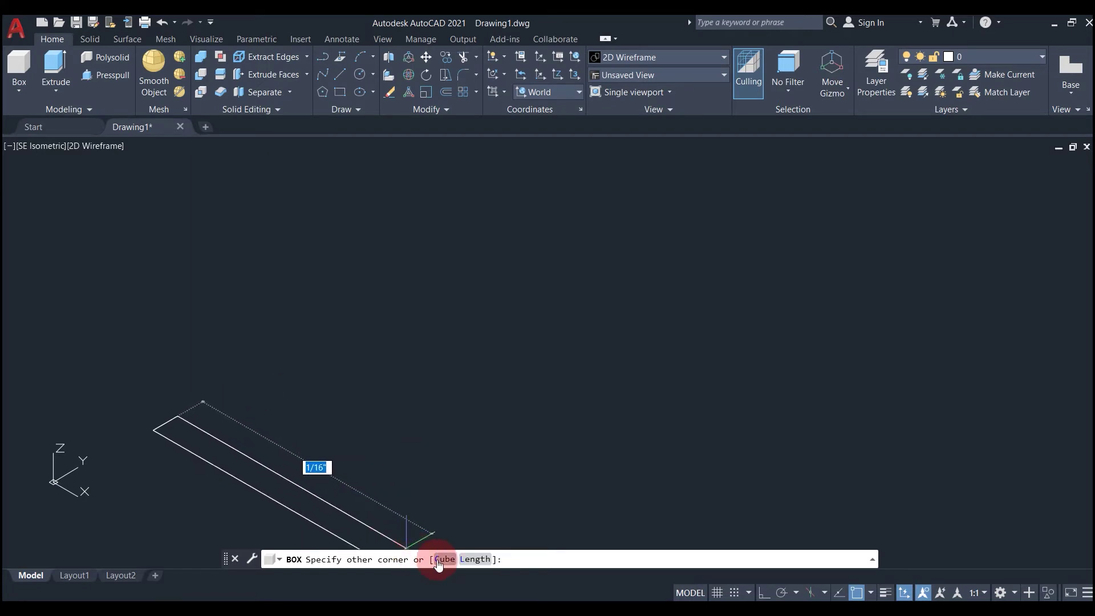
click(444, 562)
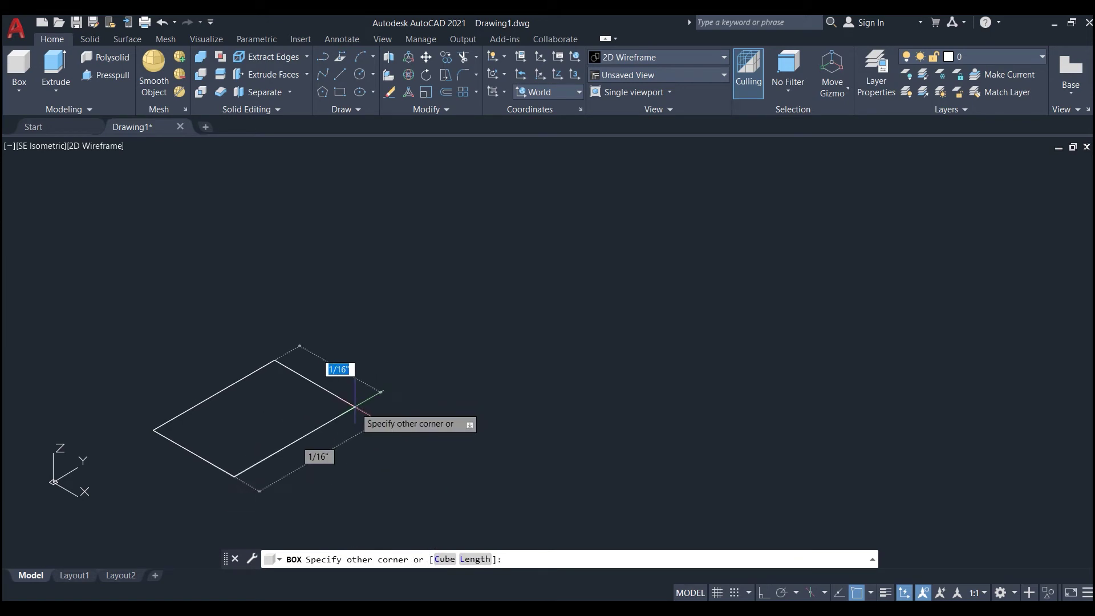
click(439, 559)
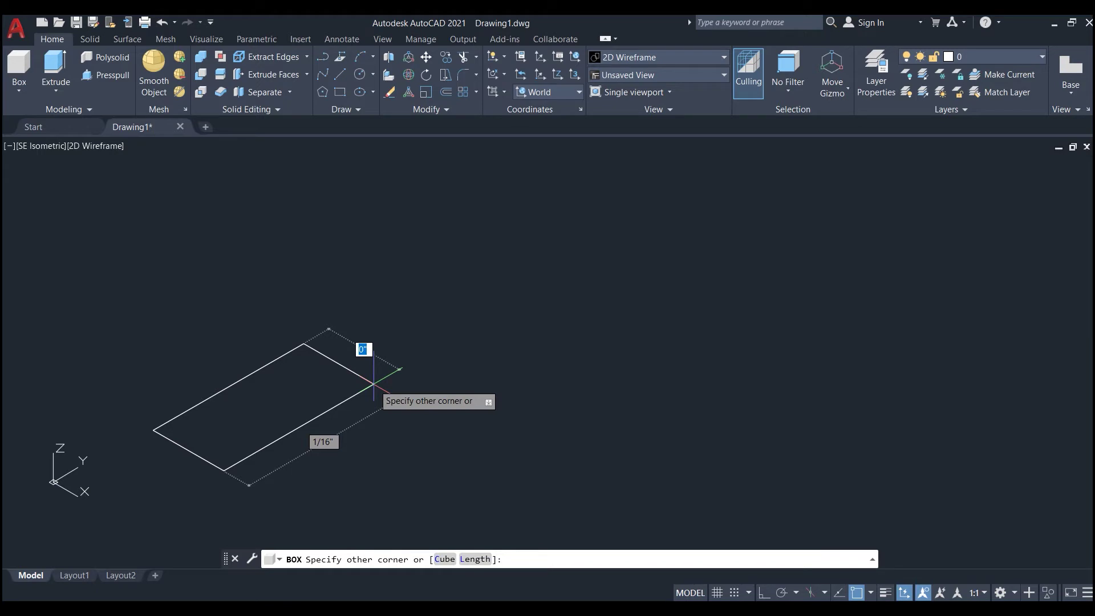
Choose the Cube option and enter a side length of 3 to complete the cube
right_click(373, 384)
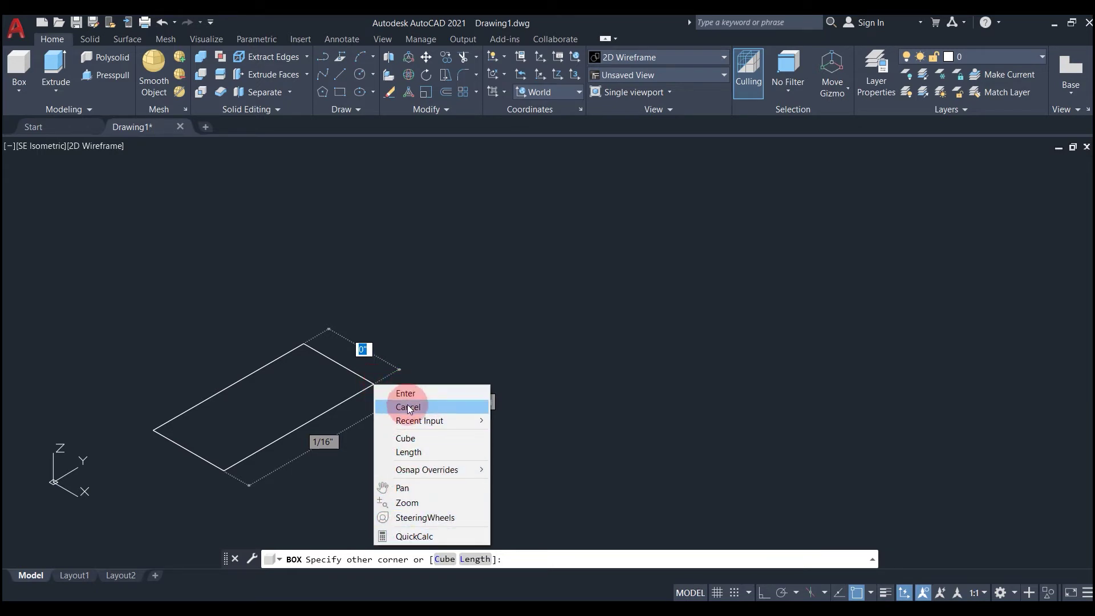
click(406, 437)
key(F8)
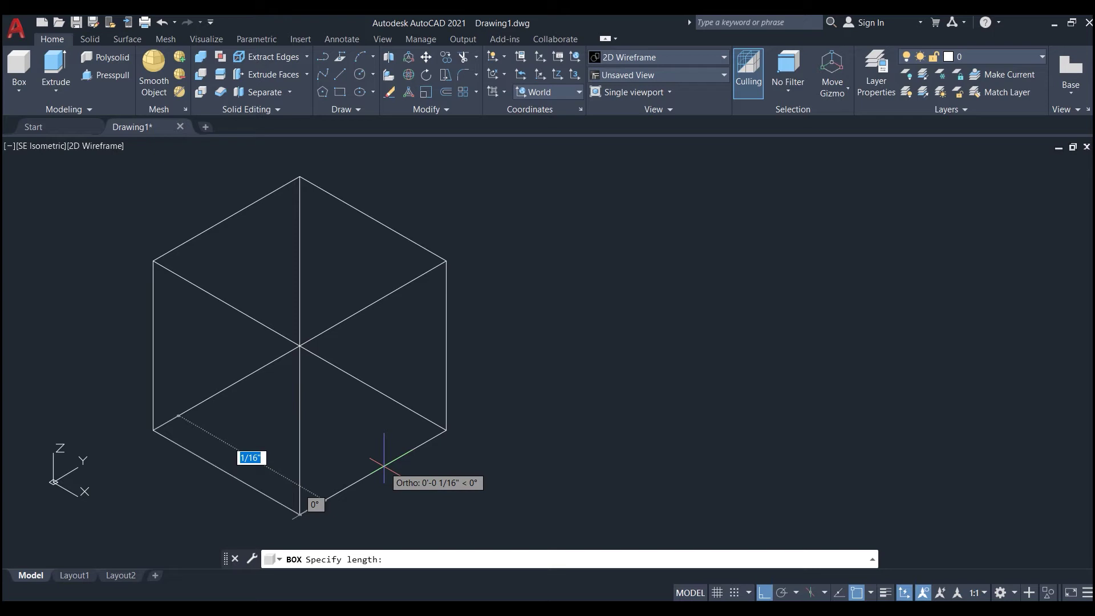
text(3)
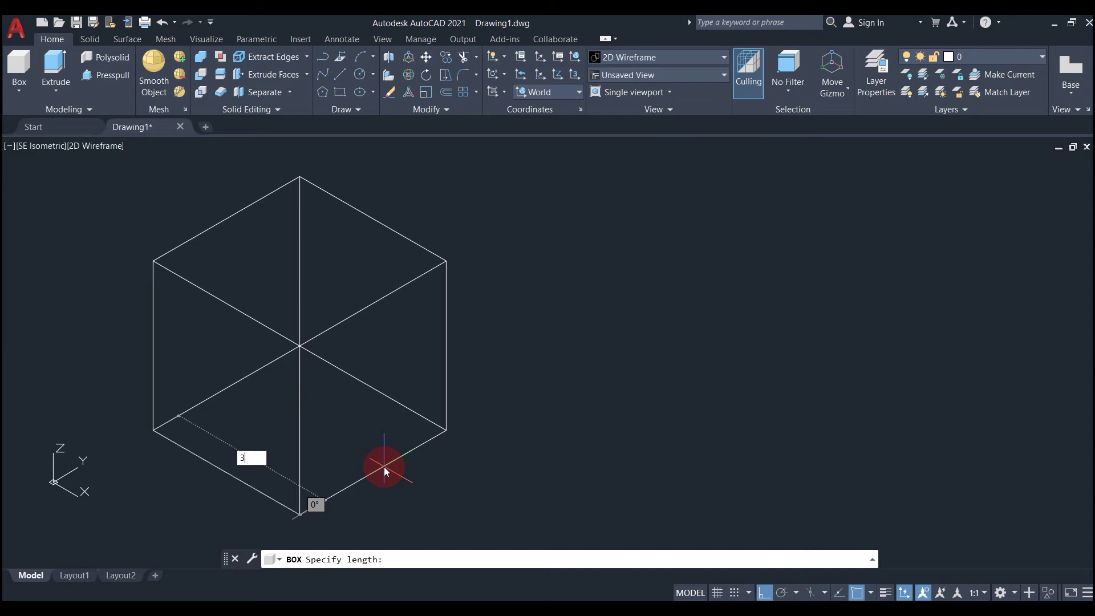
key(Return)
scroll(314, 393, down, 3)
scroll(308, 399, down, 3)
scroll(307, 434, up, 2)
scroll(353, 441, up, 2)
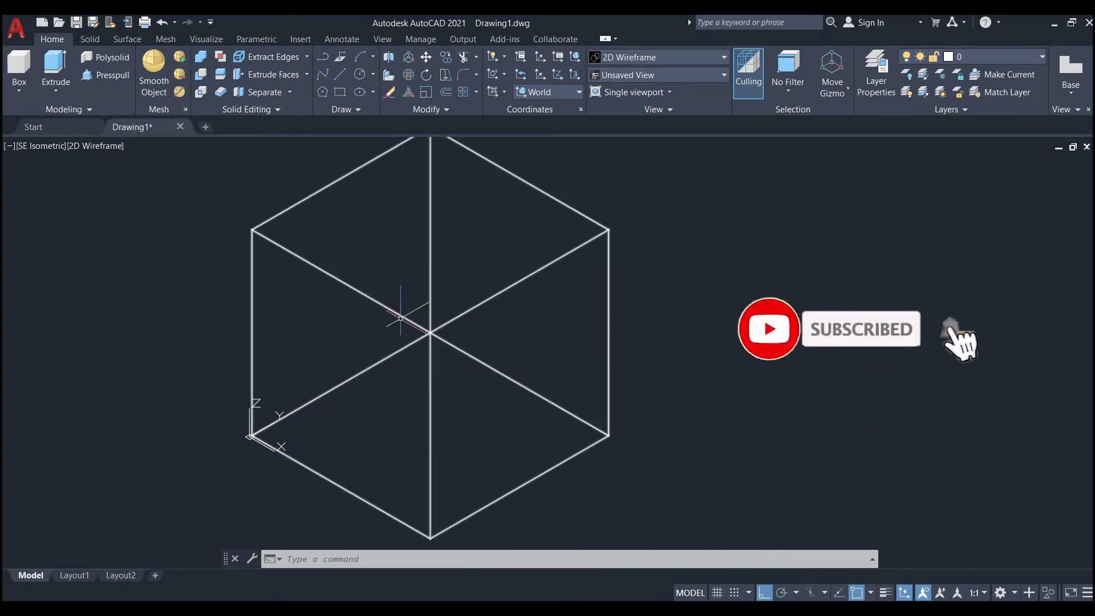
scroll(246, 373, down, 4)
scroll(285, 393, up, 2)
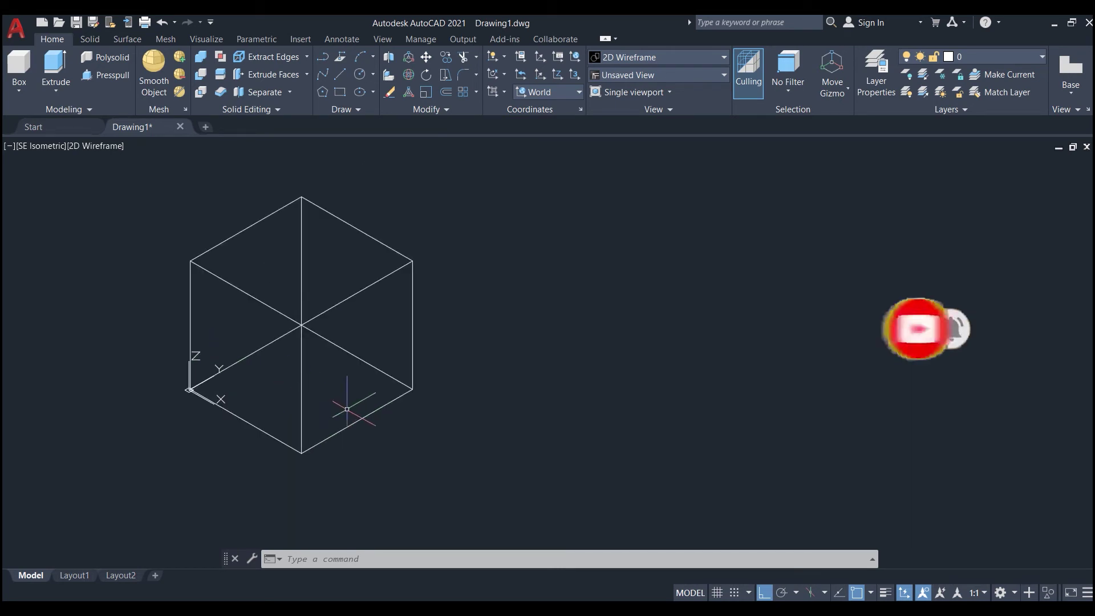
scroll(386, 327, up, 2)
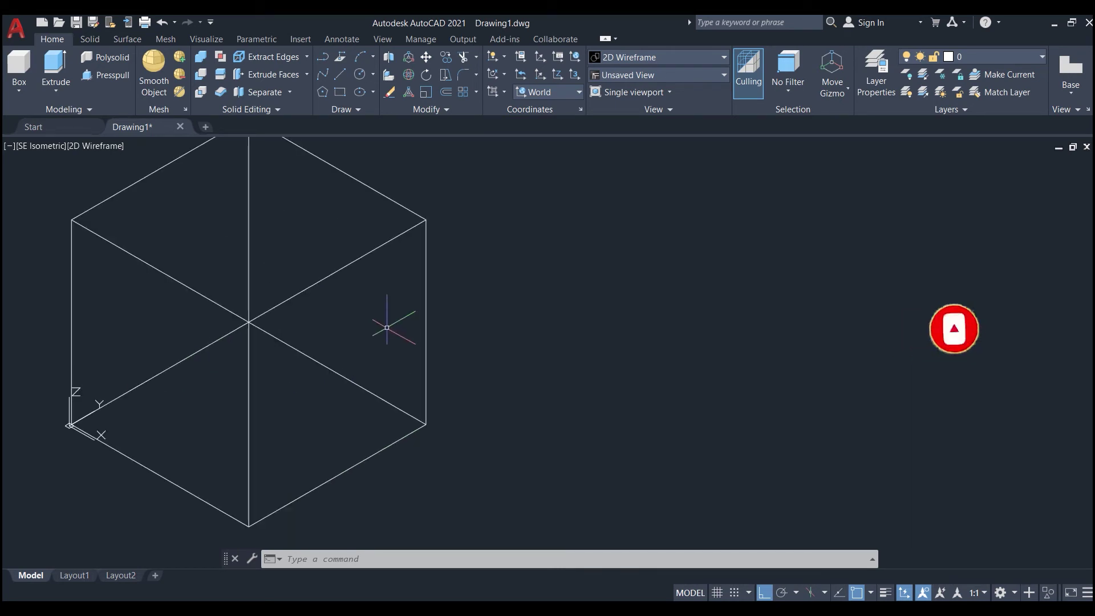
Start a second box with its first corner right of the cube and show its options
click(7, 87)
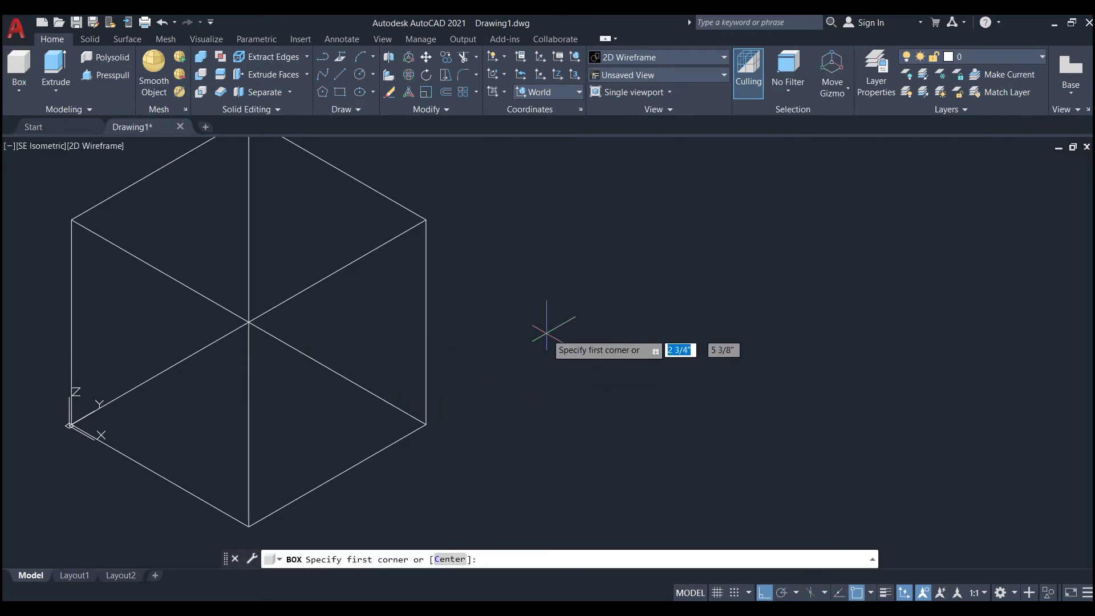
click(543, 351)
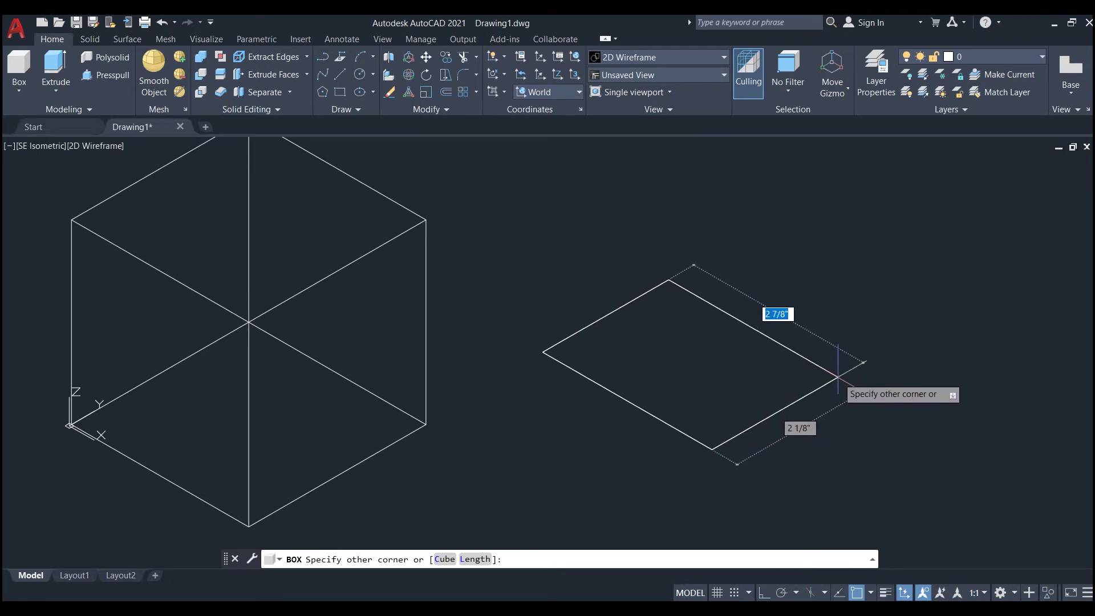
right_click(837, 378)
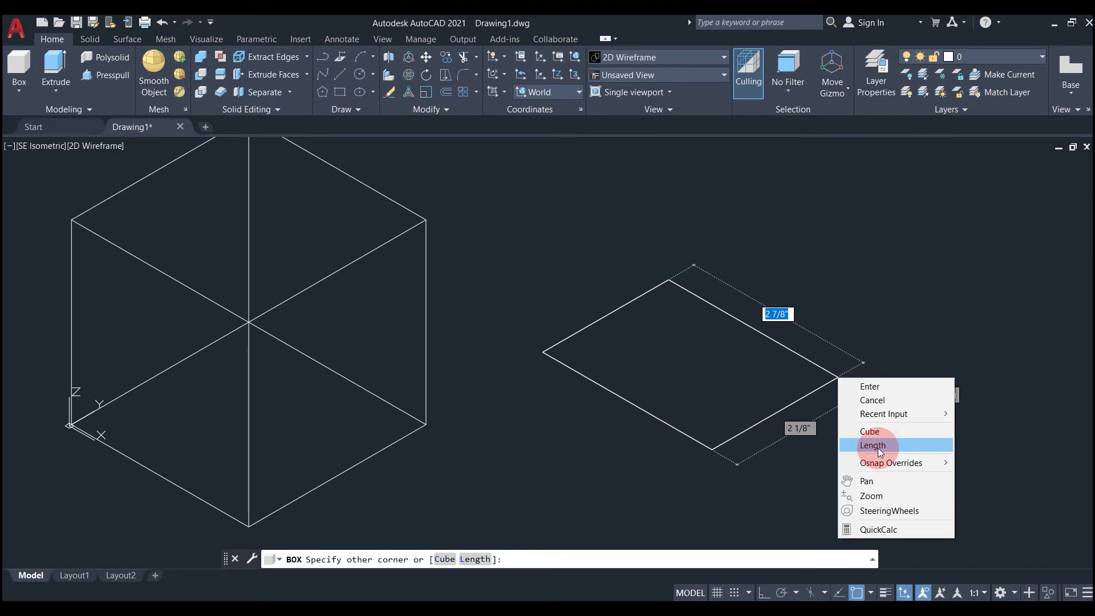
Use the Length option to make the box 4 long, 2 wide and 5 tall
click(874, 444)
key(F8)
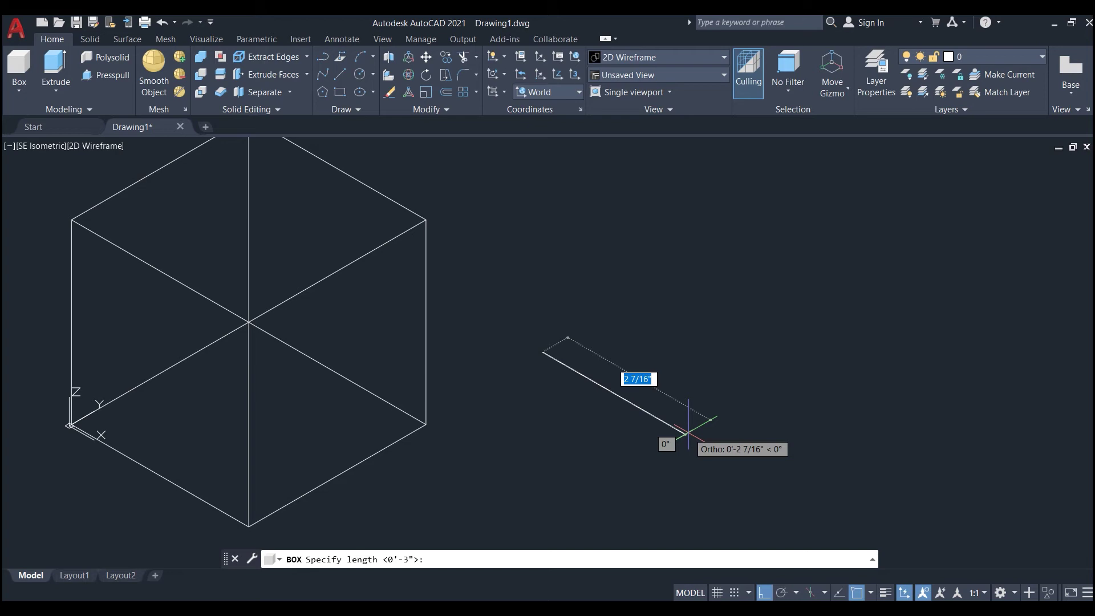
text(4)
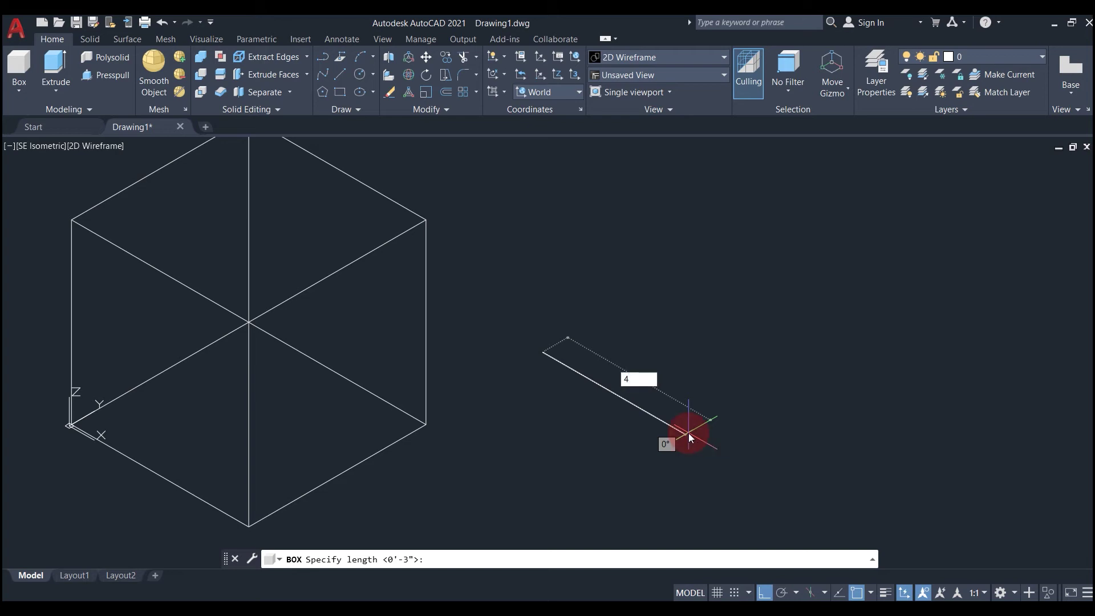
key(Return)
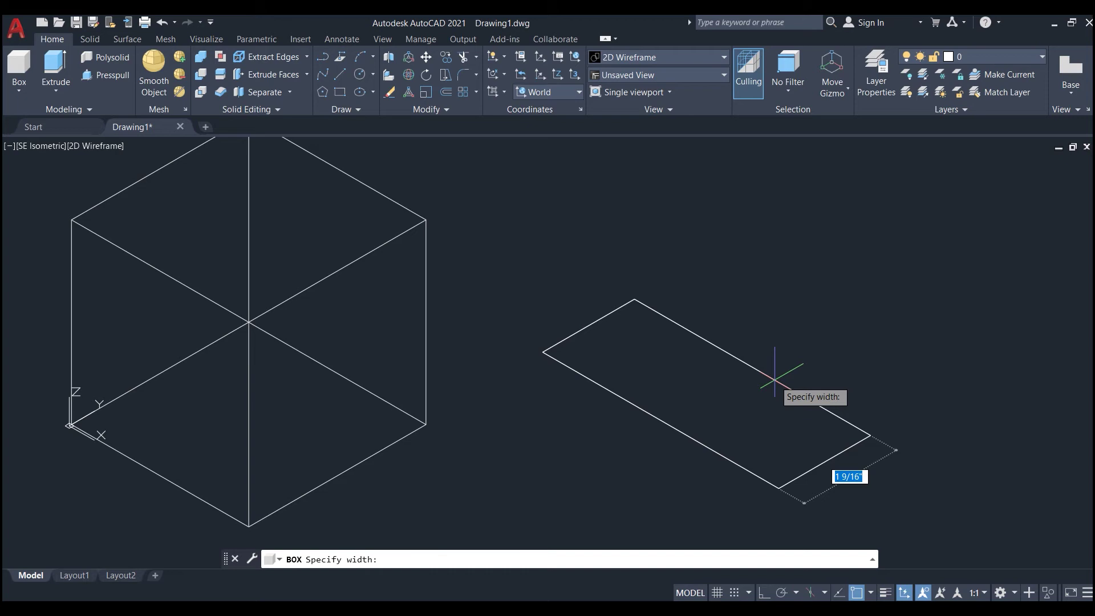
text(2)
key(Return)
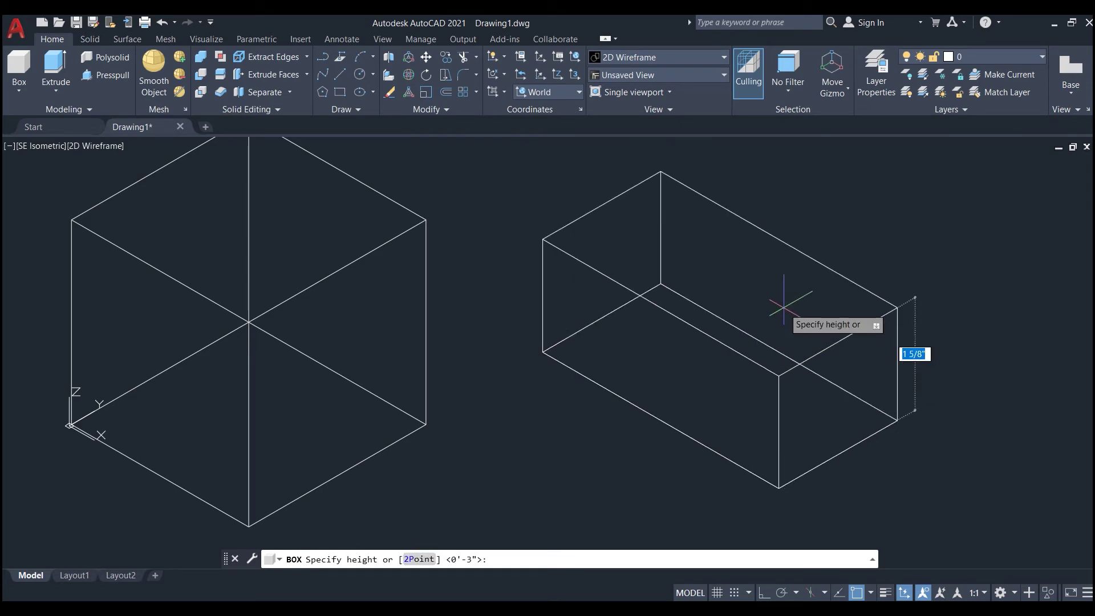
scroll(831, 455, down, 1)
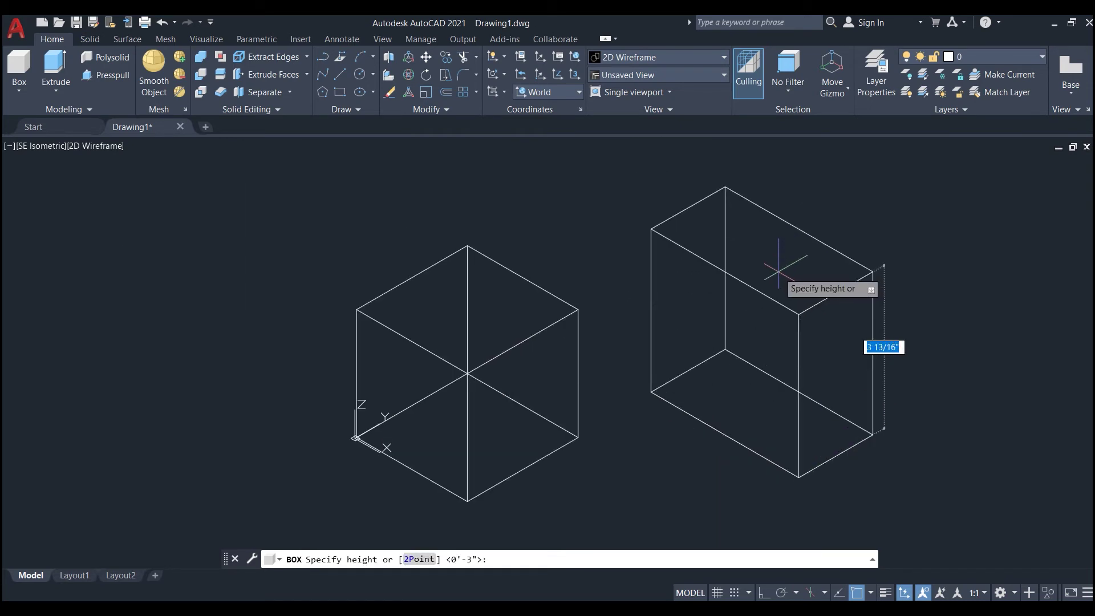
text(5)
key(Return)
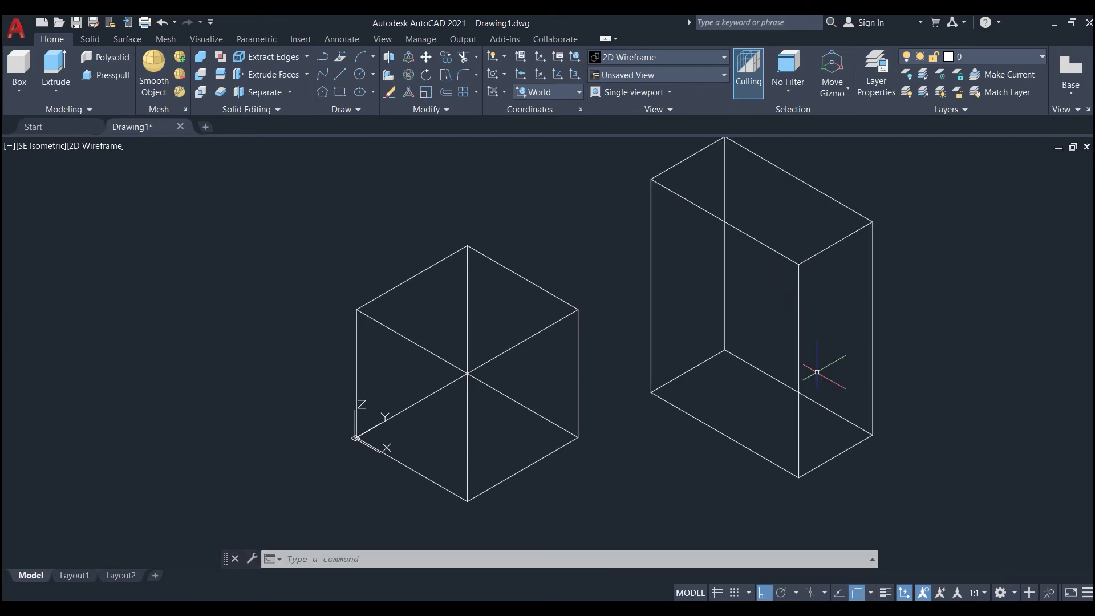
scroll(813, 371, down, 2)
mouse_move(596, 378)
middle_down()
mouse_move(415, 359)
mouse_move(423, 347)
middle_up()
scroll(402, 296, up, 2)
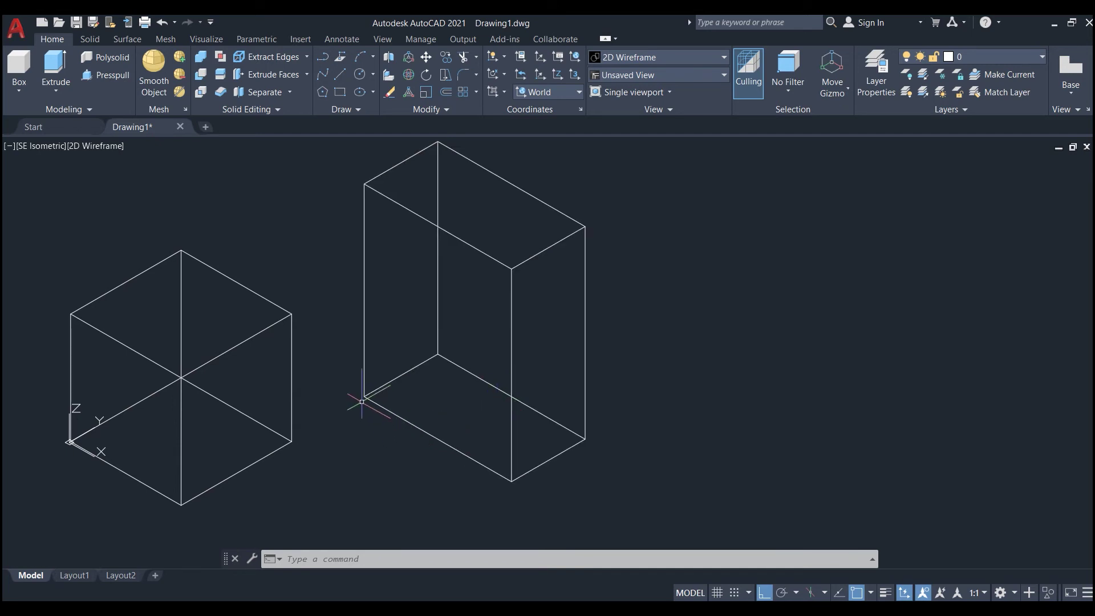
click(405, 419)
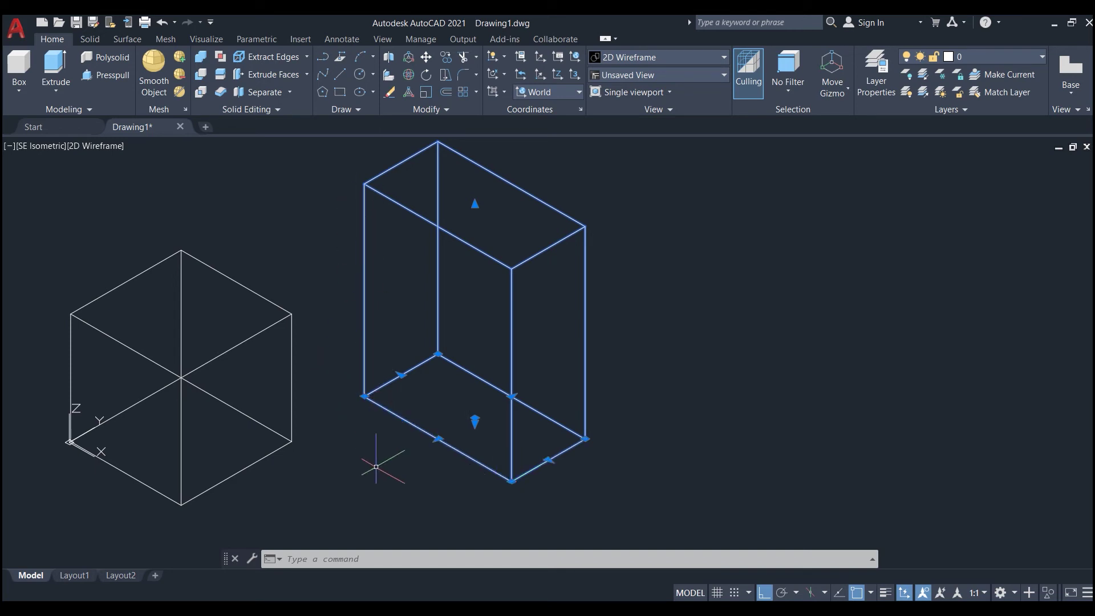
key(Escape)
scroll(411, 430, down, 4)
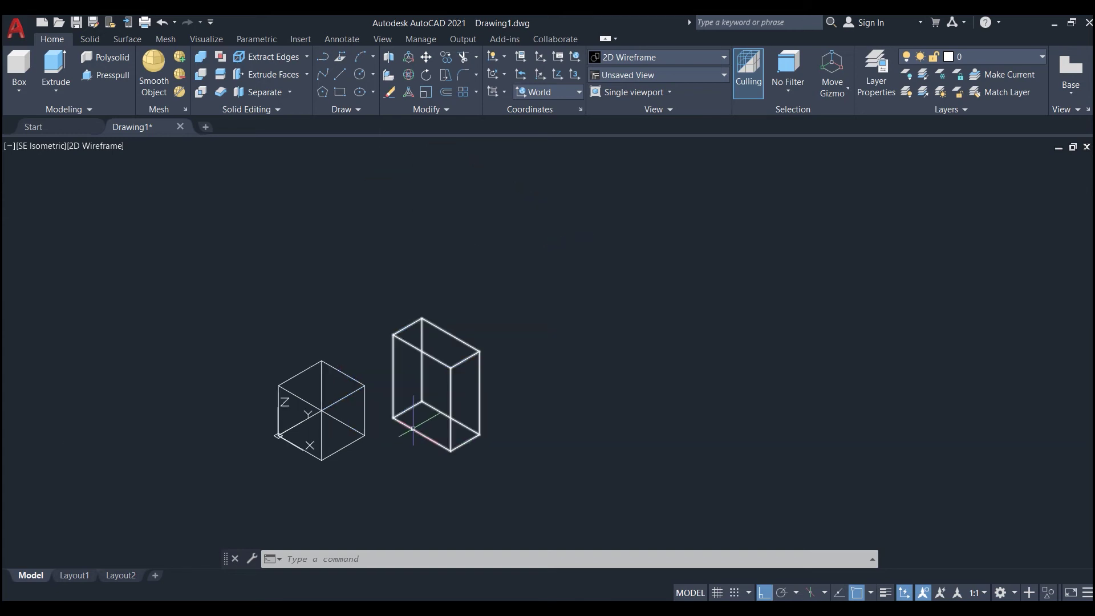
Start a box right of the tall box and make it a Cube with 2-inch sides
click(27, 60)
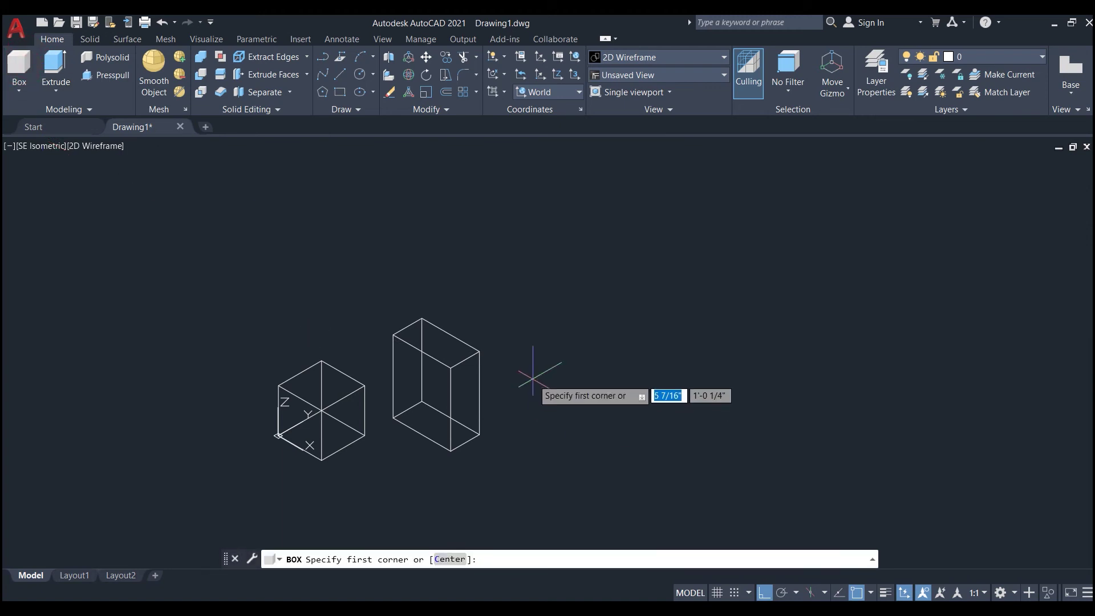
click(546, 409)
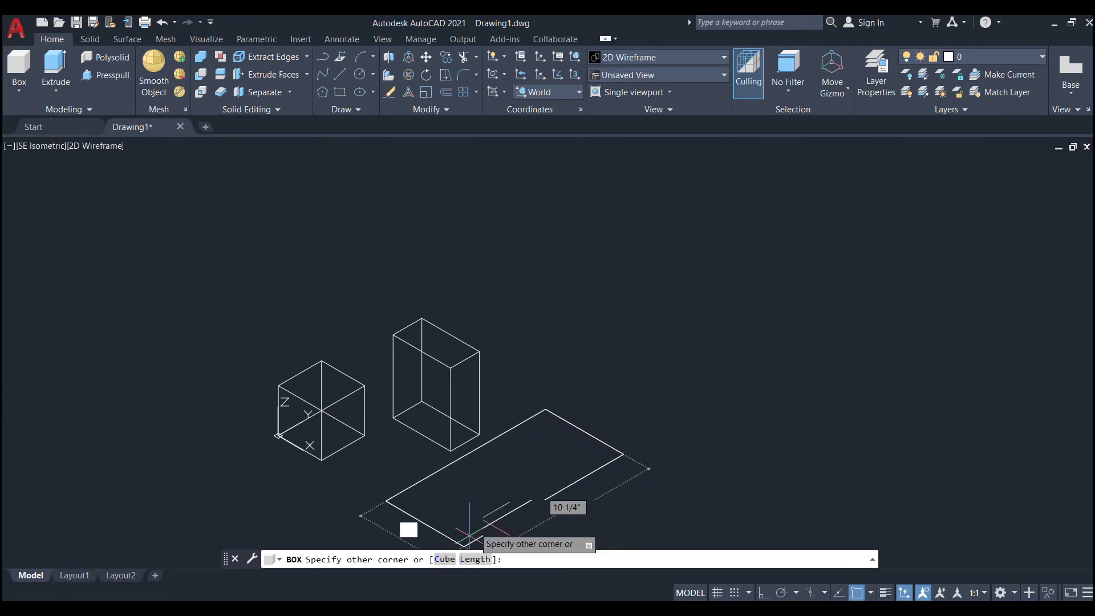
click(460, 574)
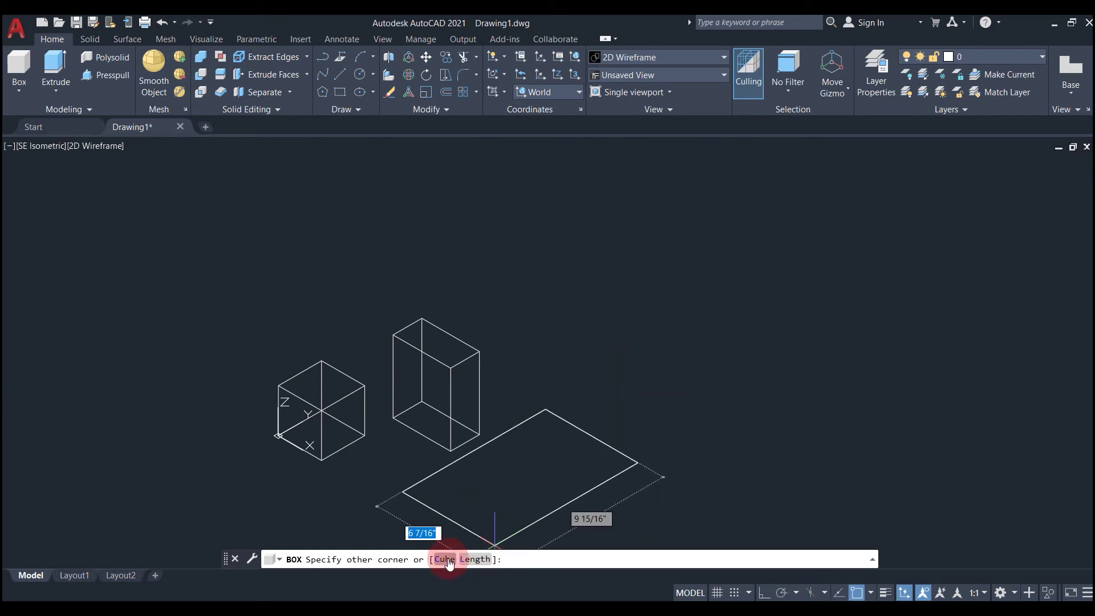
click(445, 560)
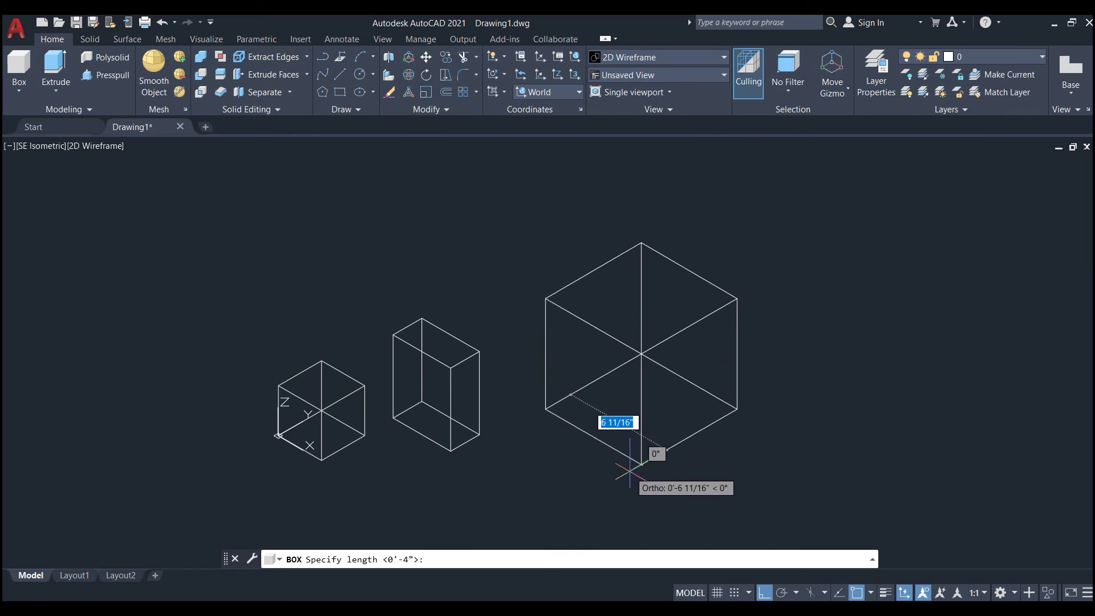
key(BackSpace)
text(2)
key(Return)
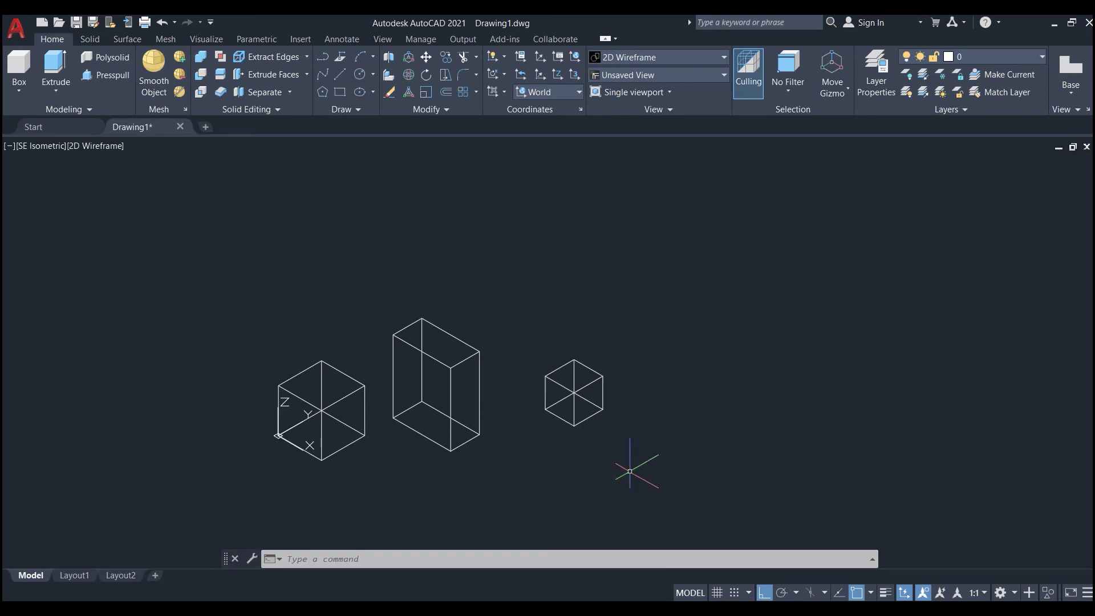
scroll(604, 414, up, 4)
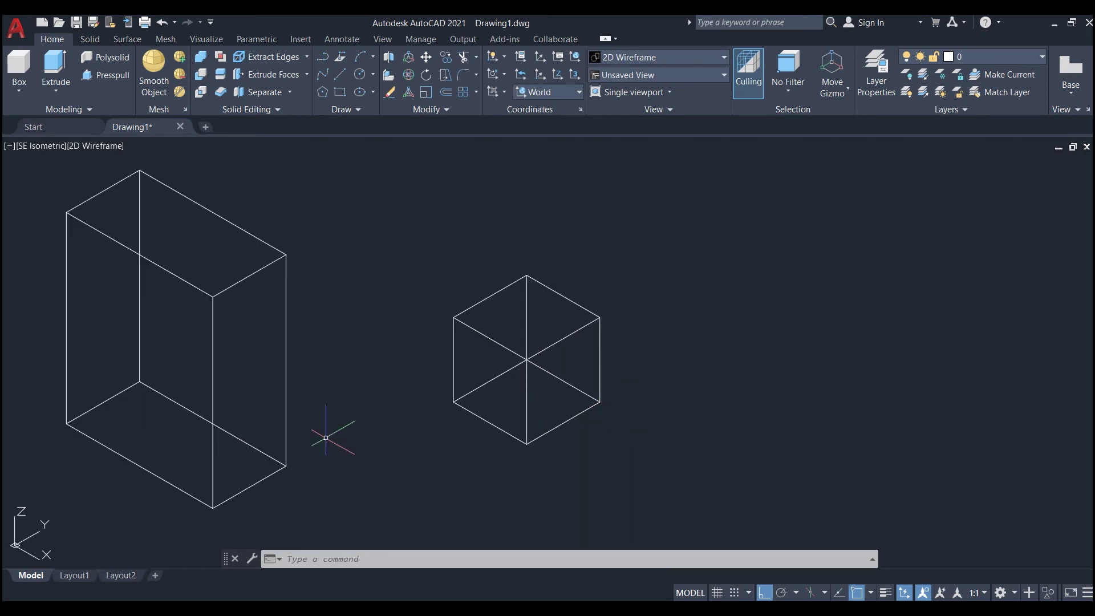
scroll(296, 444, down, 6)
scroll(365, 427, up, 3)
scroll(222, 462, up, 5)
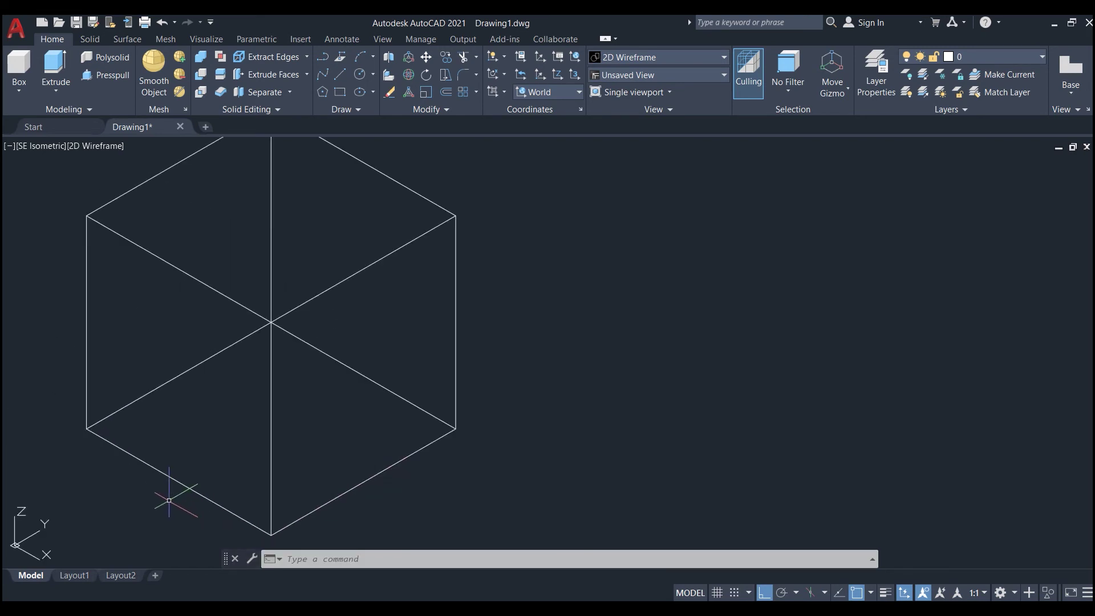
scroll(169, 500, down, 4)
Draw a box solid 1 long, 5 wide and 3 tall to the right of the small cube
click(24, 70)
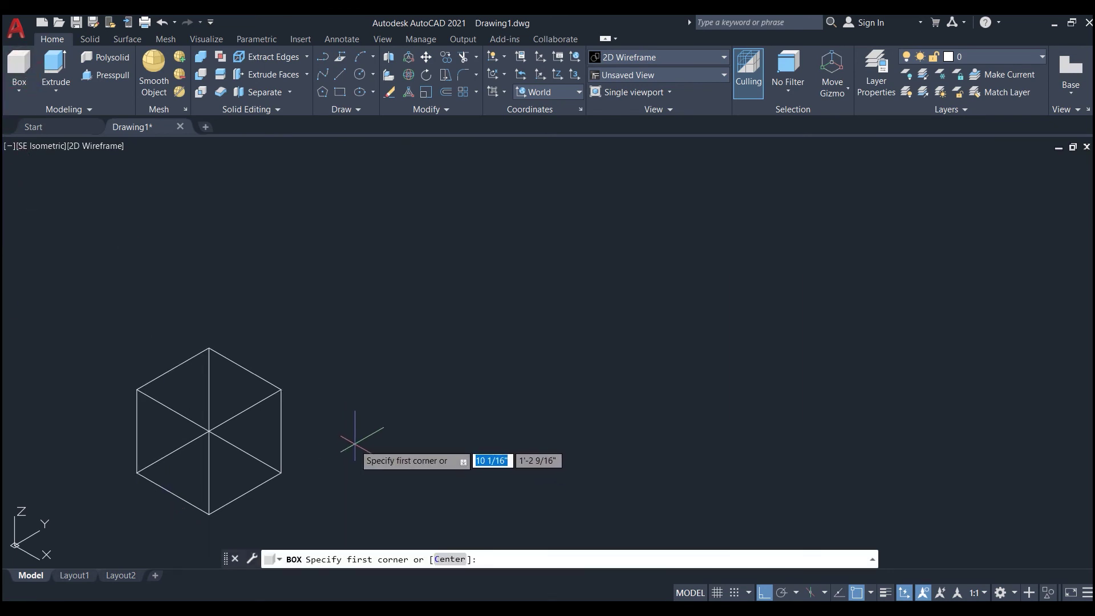
key(F8)
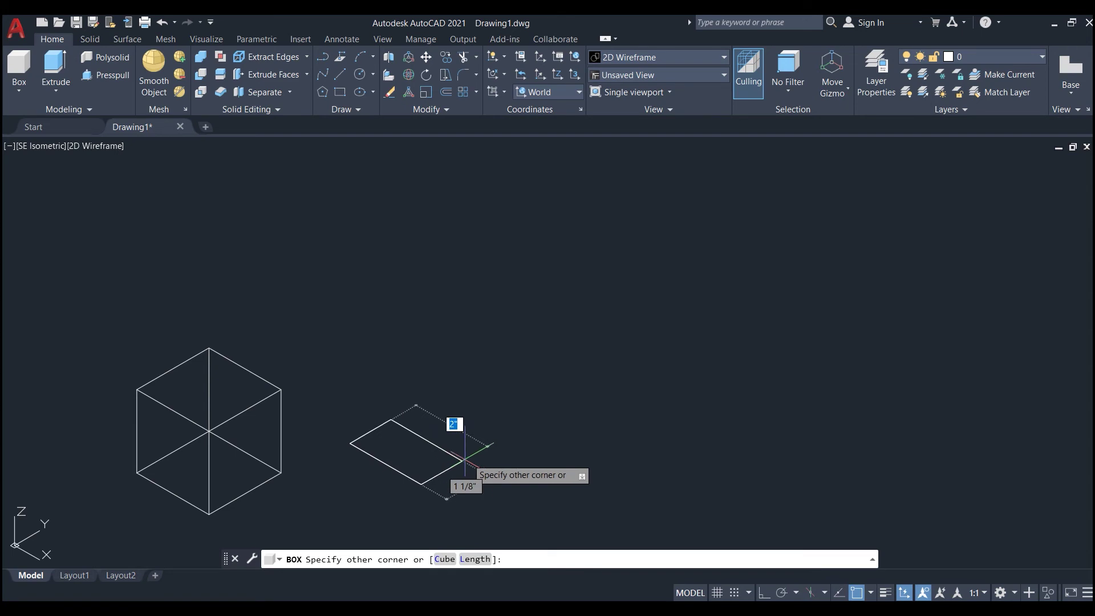
click(470, 564)
key(F8)
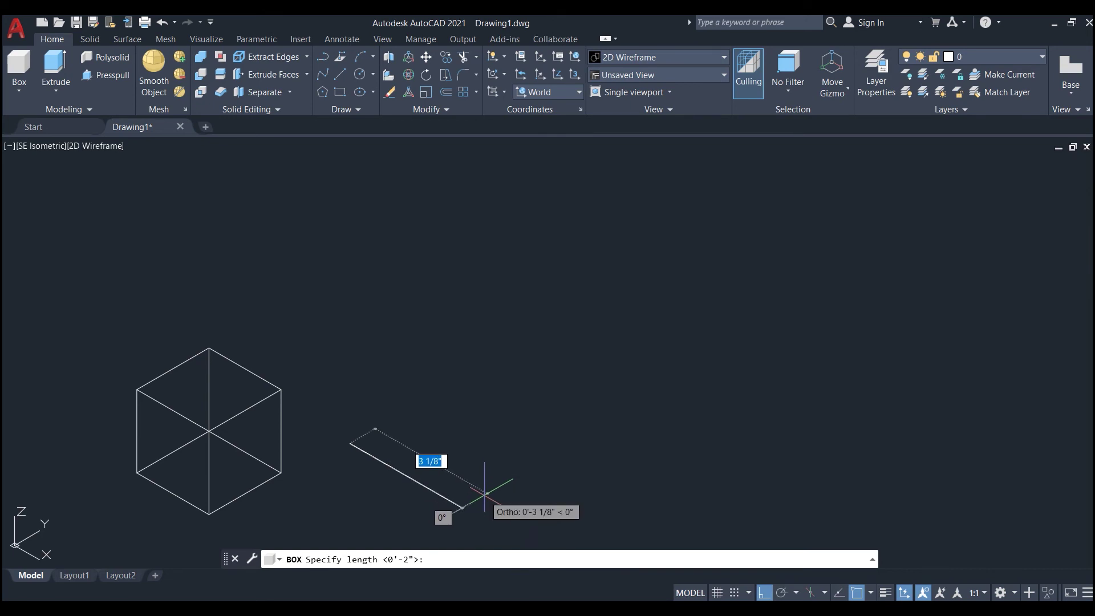
text(1)
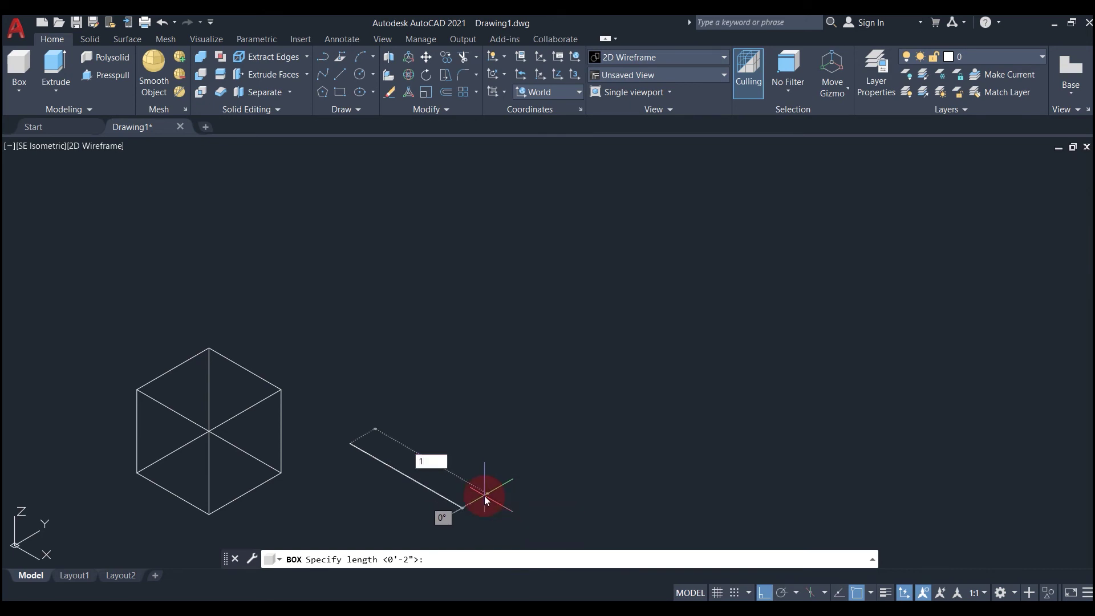
key(Return)
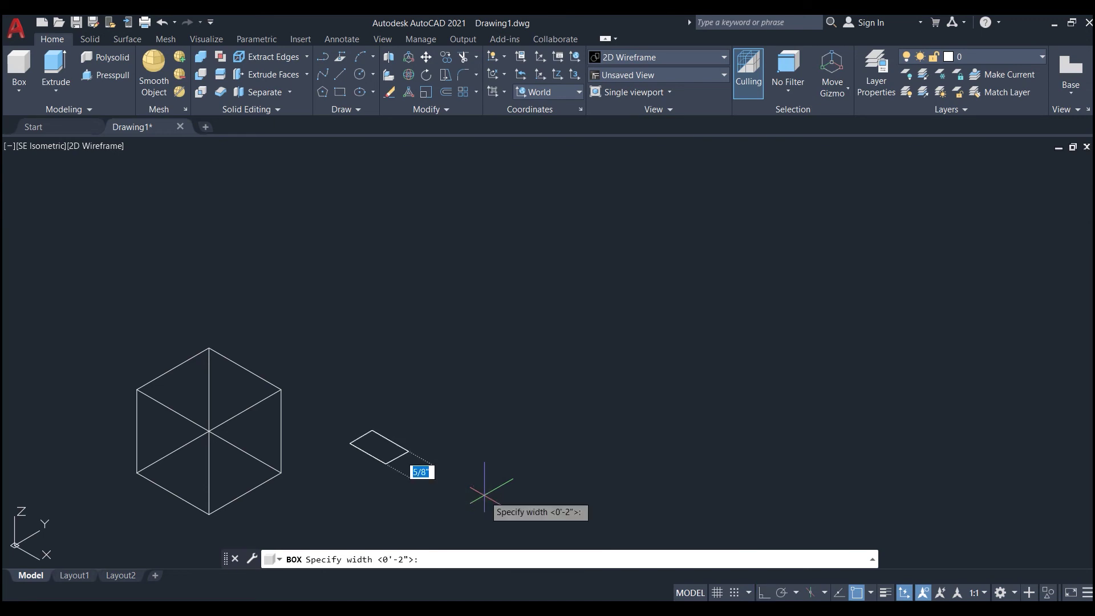
text(5)
key(Return)
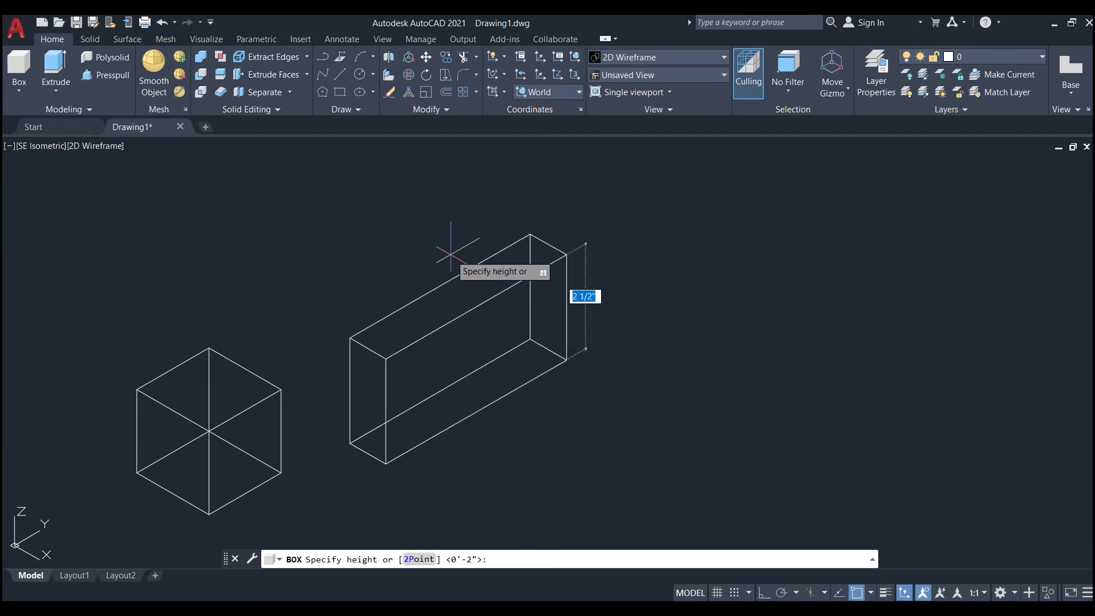
text(3)
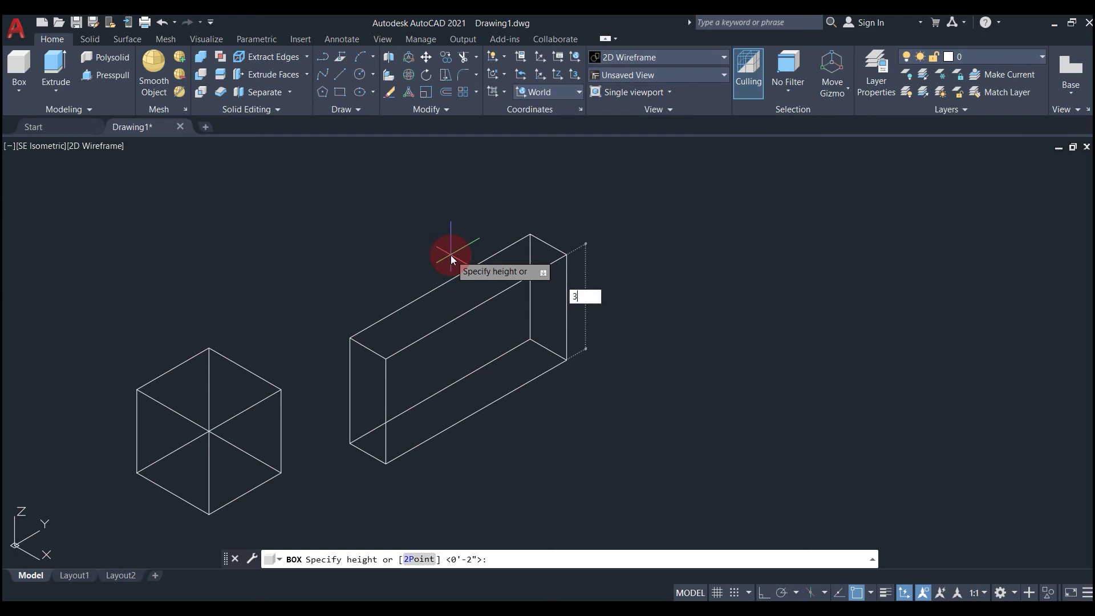
key(Return)
scroll(388, 429, up, 2)
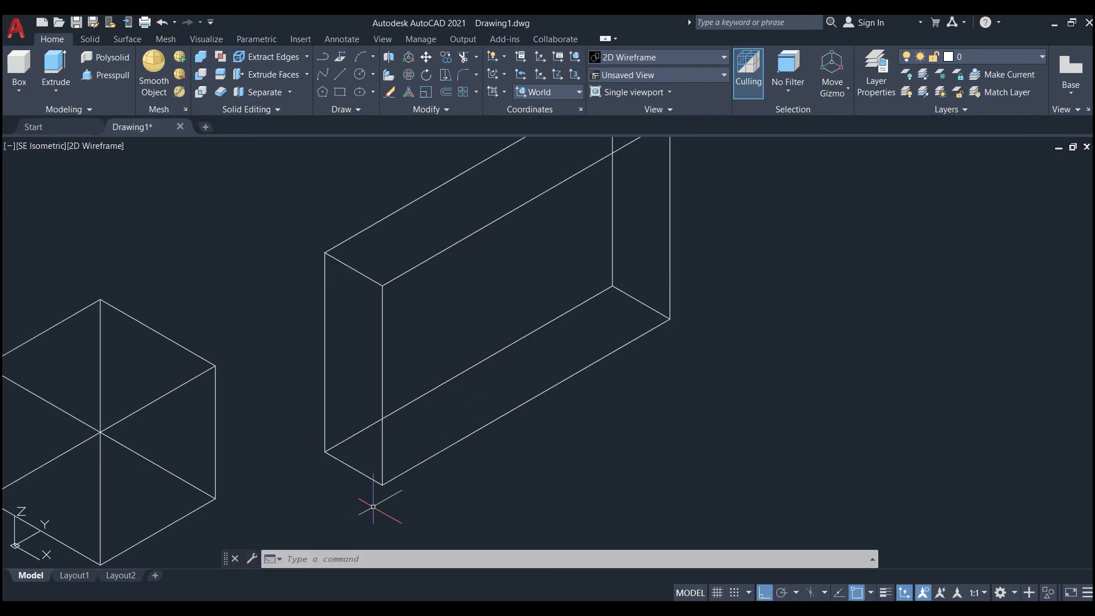
scroll(454, 480, down, 2)
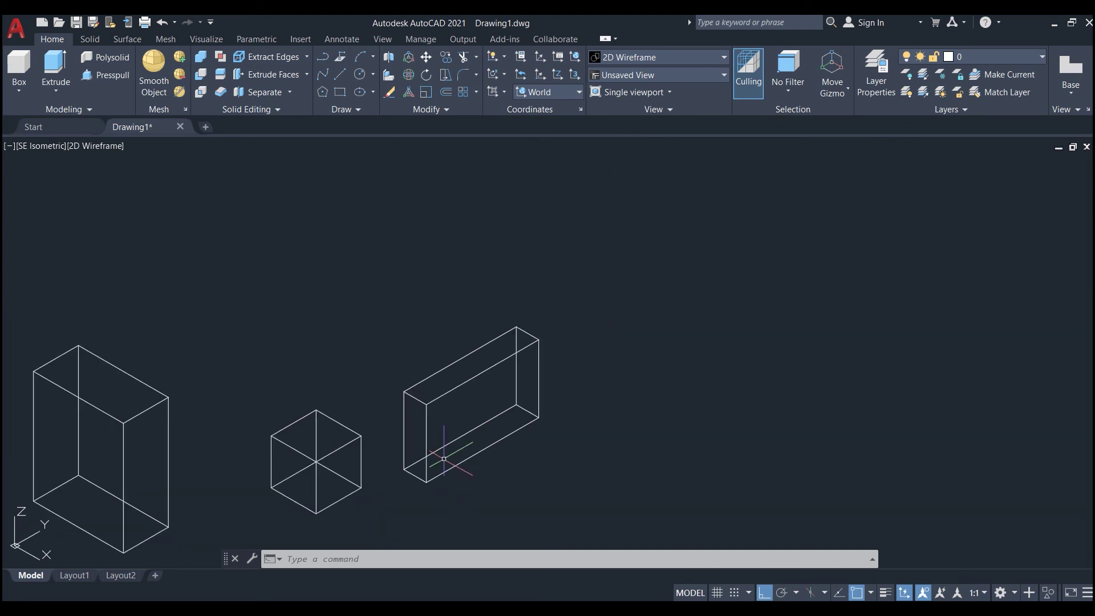
Select the tall box and stretch one side outward 2 inches with its edge grip
scroll(538, 372, down, 3)
scroll(306, 385, up, 1)
scroll(307, 391, up, 2)
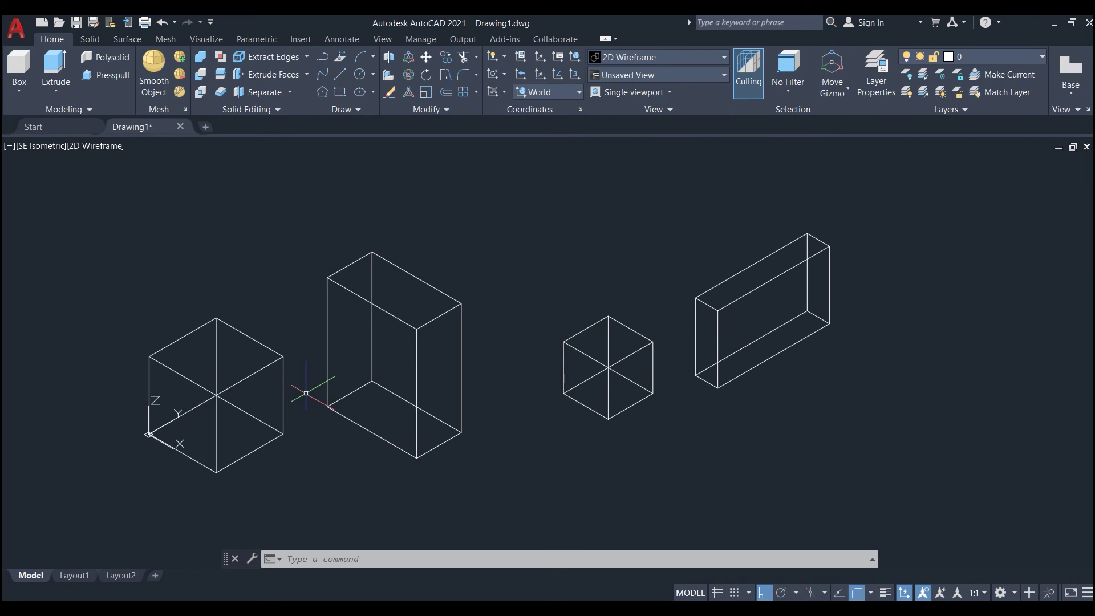
click(434, 317)
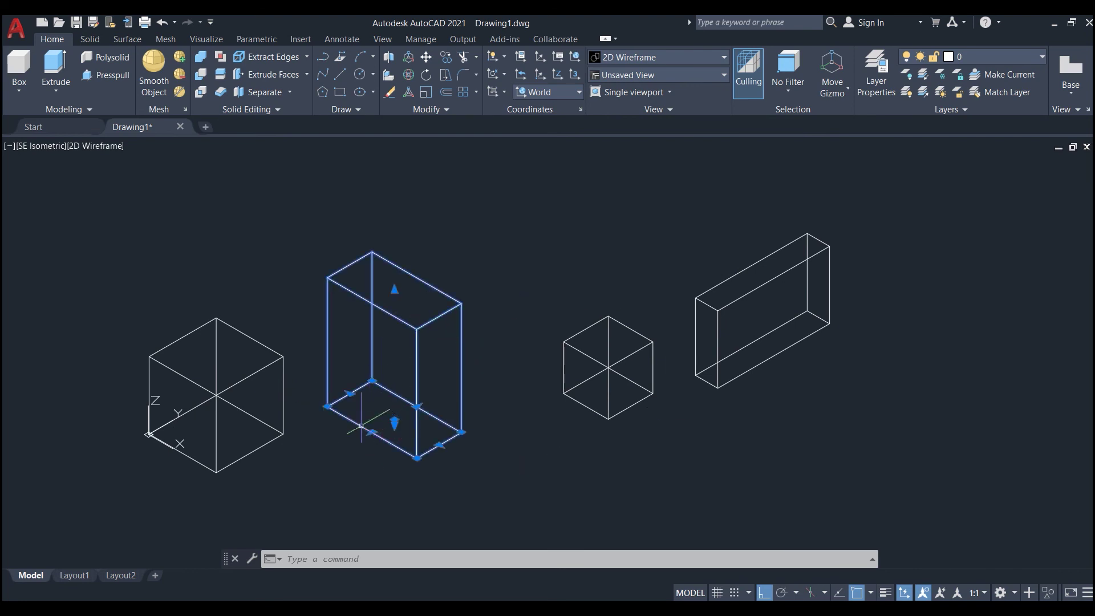
scroll(373, 425, up, 2)
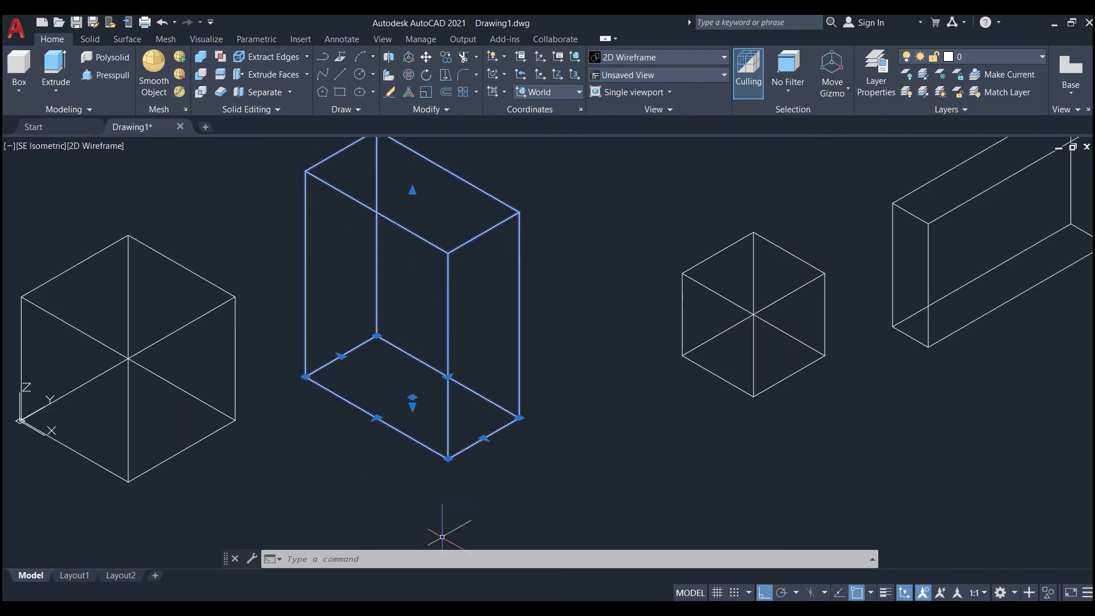
click(483, 438)
key(Escape)
click(483, 438)
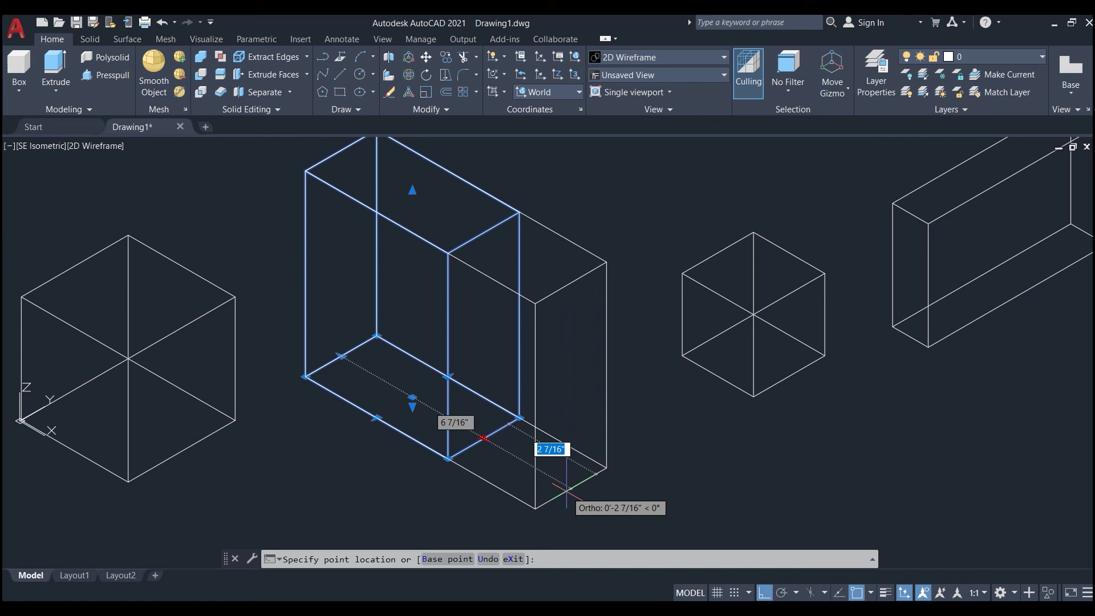
text(2)
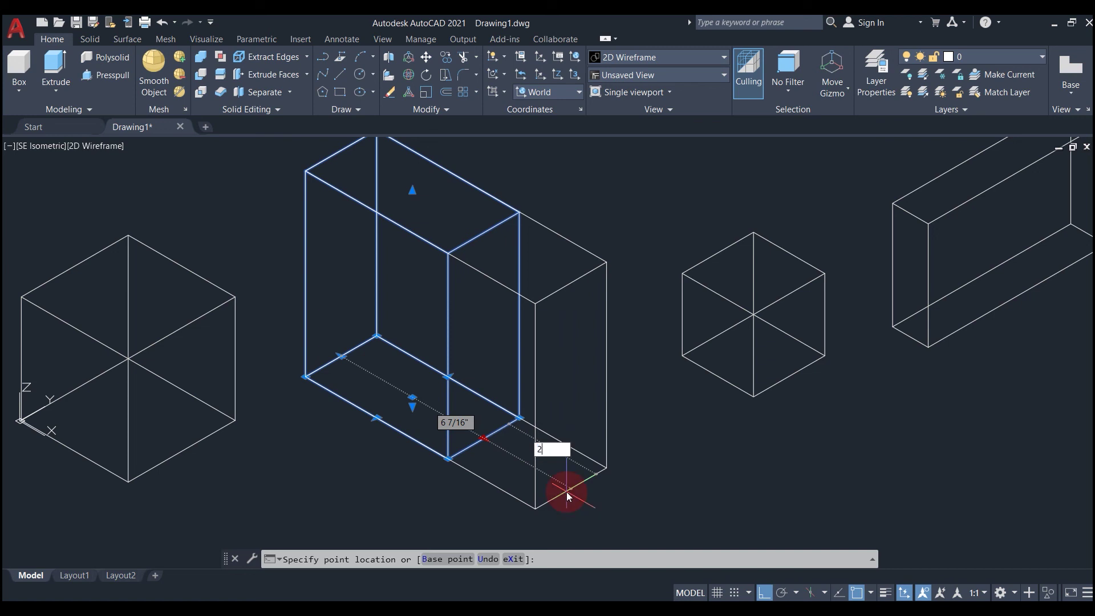
key(Return)
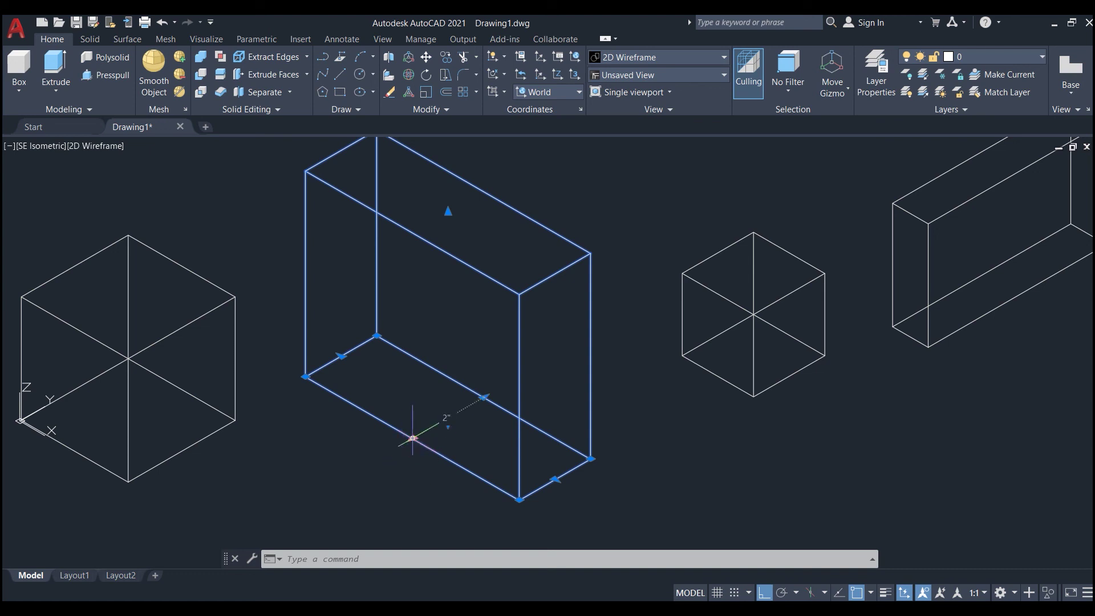
click(413, 438)
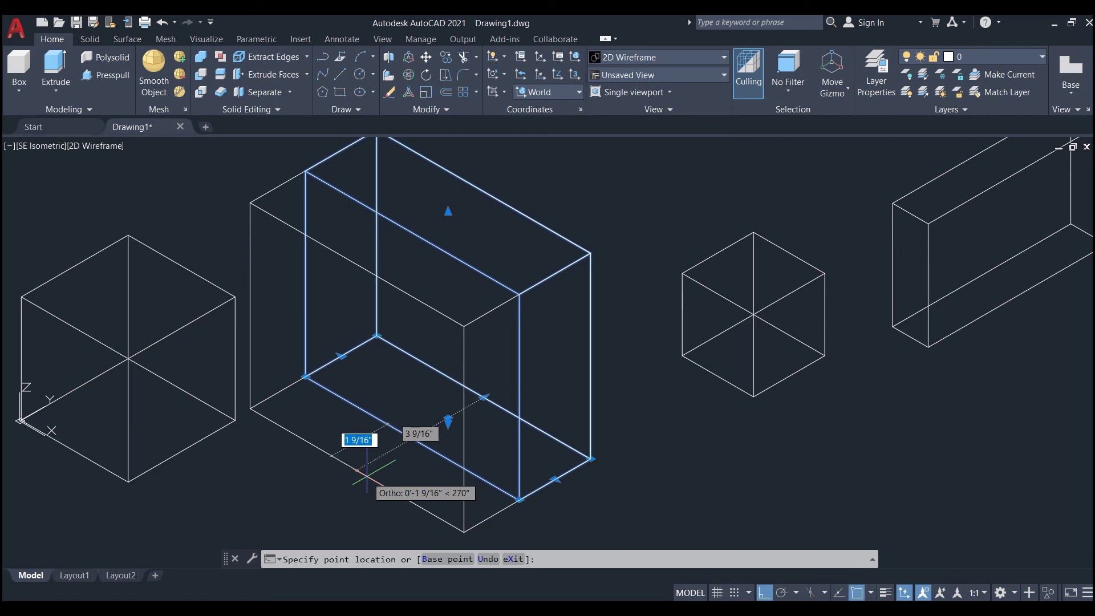
Stretch a second side of the tall box outward 1 inch, then deselect it
text(1)
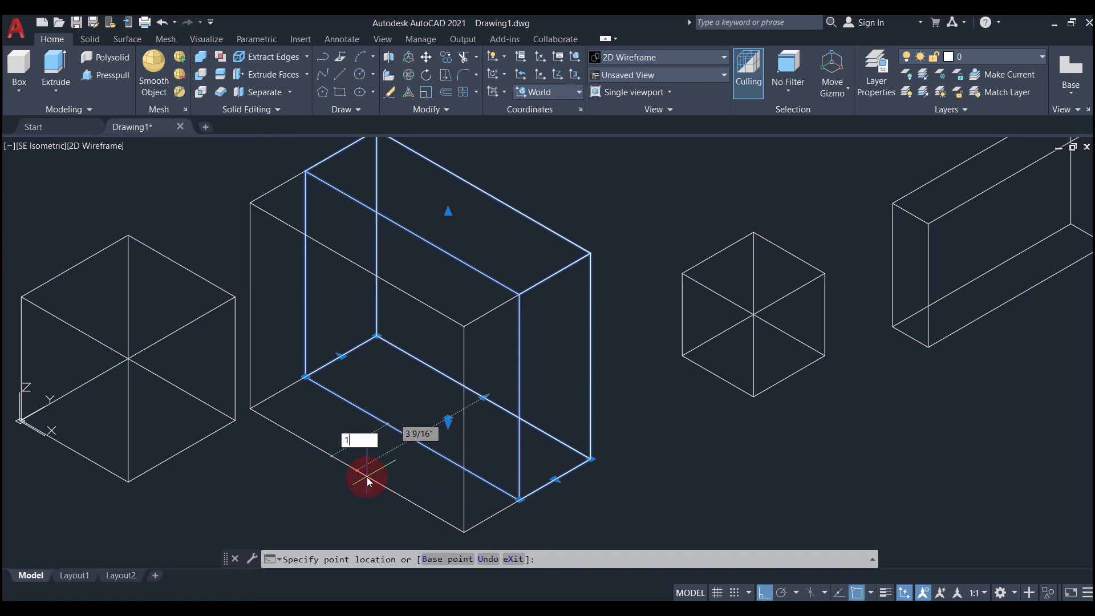
key(Return)
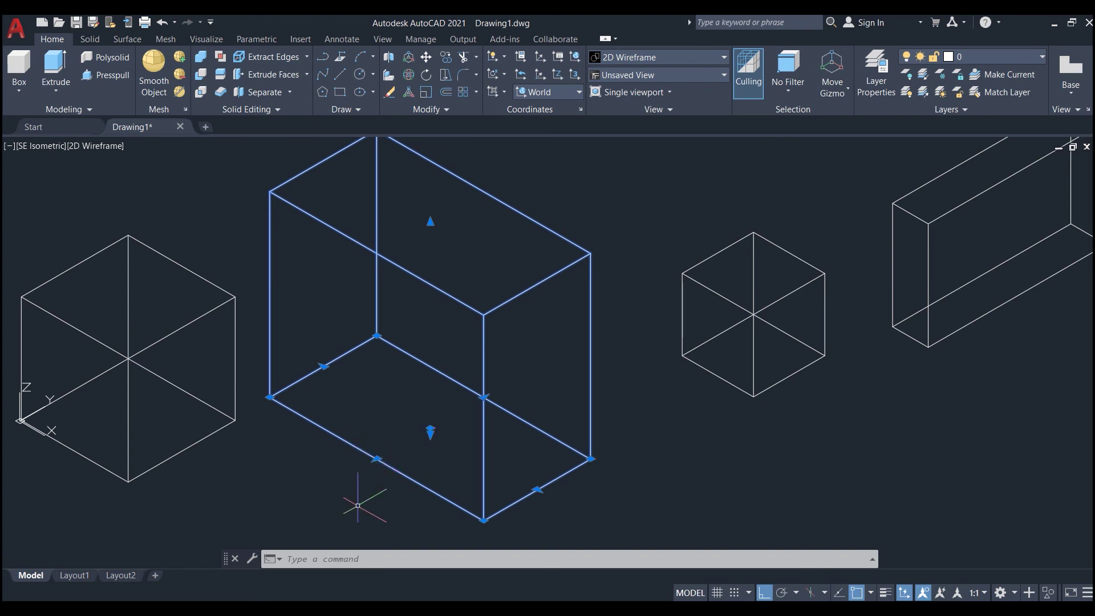
scroll(338, 482, down, 4)
key(Escape)
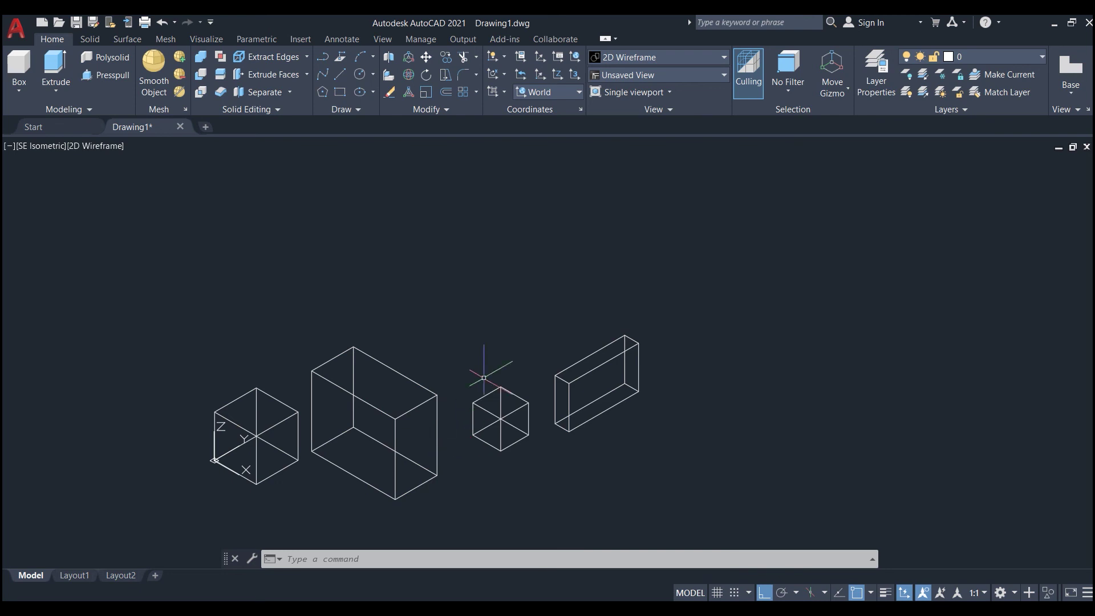
Zoom the view and show the primitive solids list under the Box button
scroll(433, 456, up, 5)
scroll(506, 331, down, 3)
scroll(496, 342, down, 2)
scroll(478, 343, up, 2)
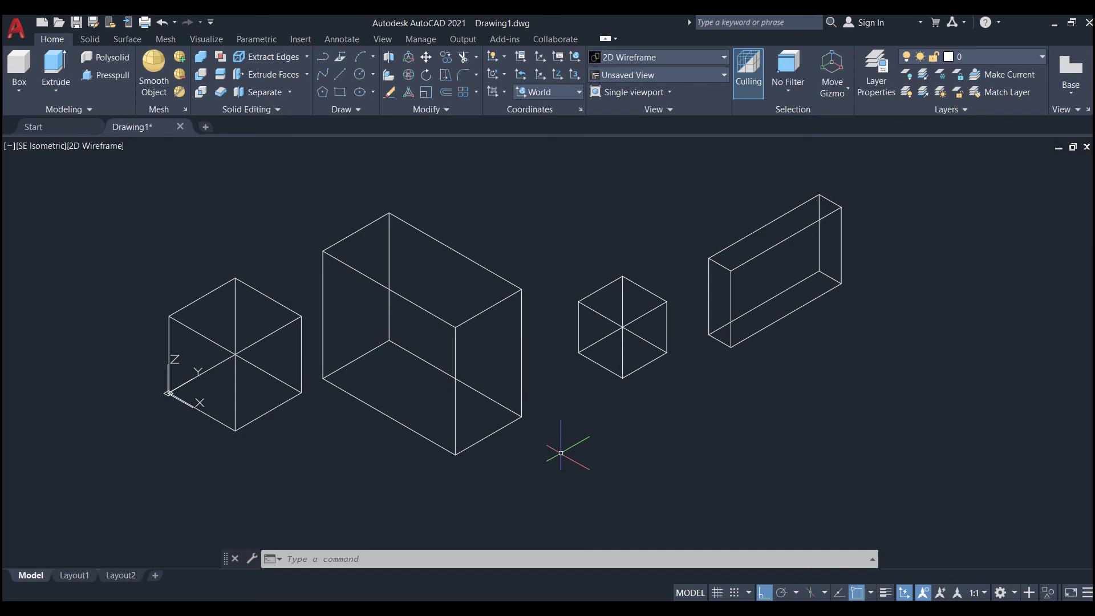
click(18, 91)
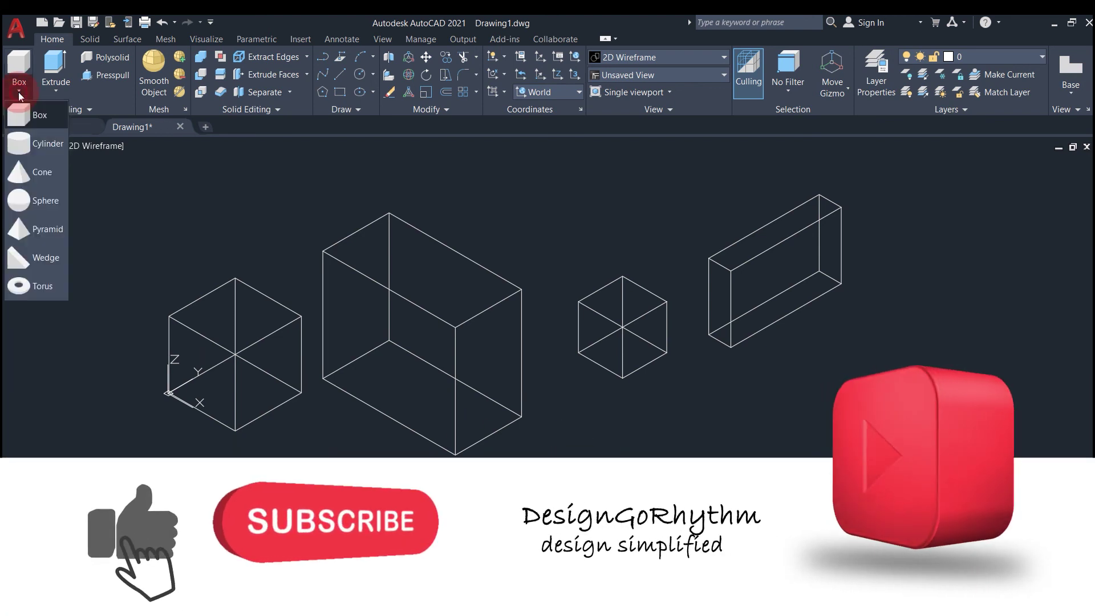